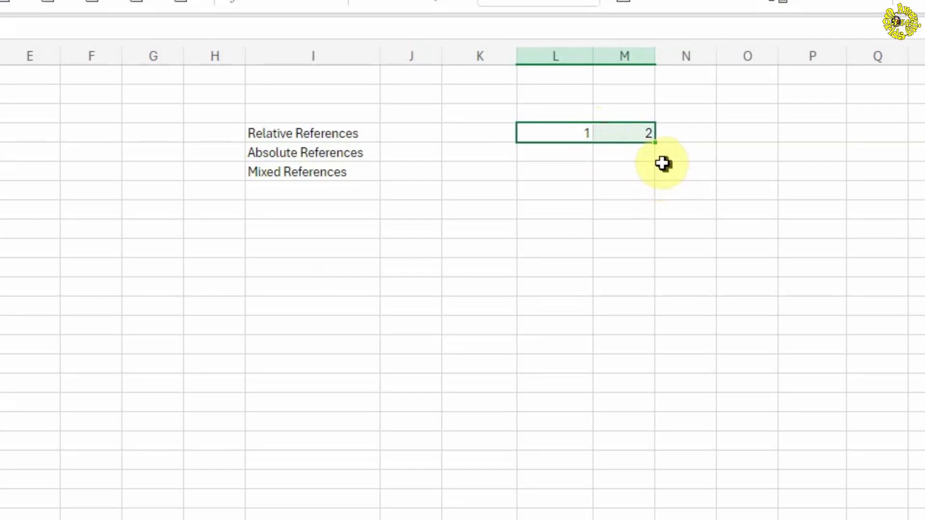
Extend the number series starting with 1 and 2 in L4:M4 across to 7 in R4.
drag(655, 142, 693, 141)
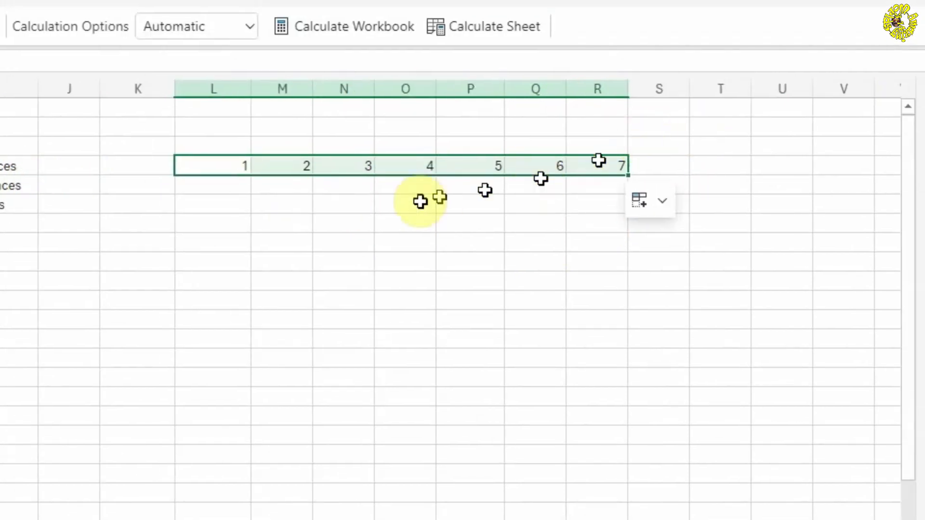
click(481, 166)
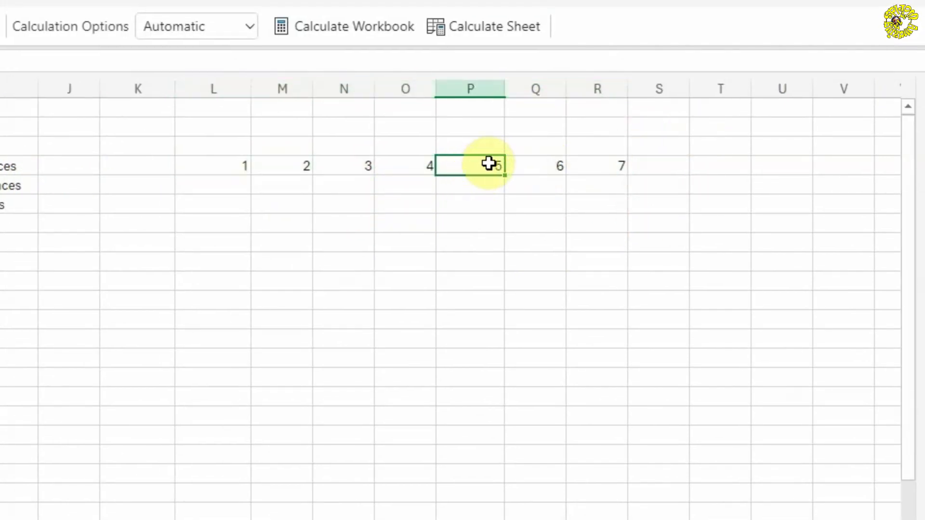
key(Delete)
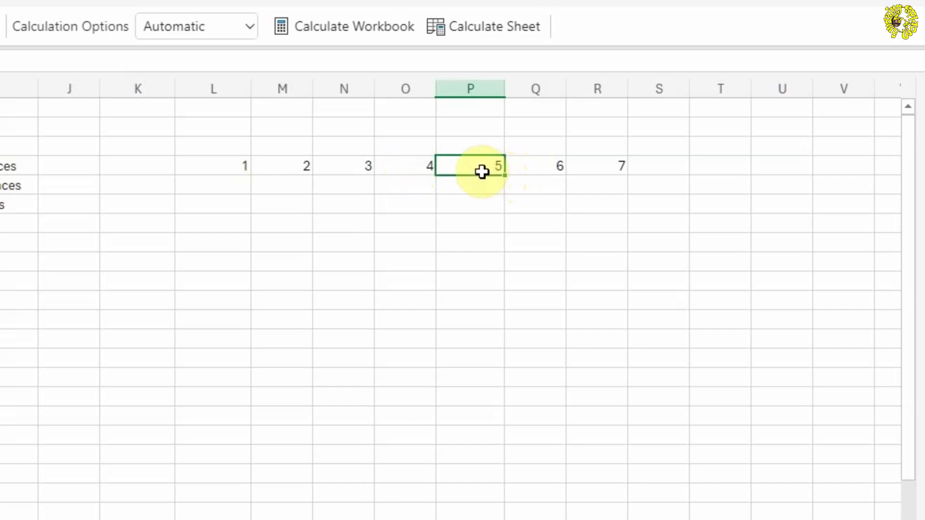
click(560, 161)
text(6)
click(618, 165)
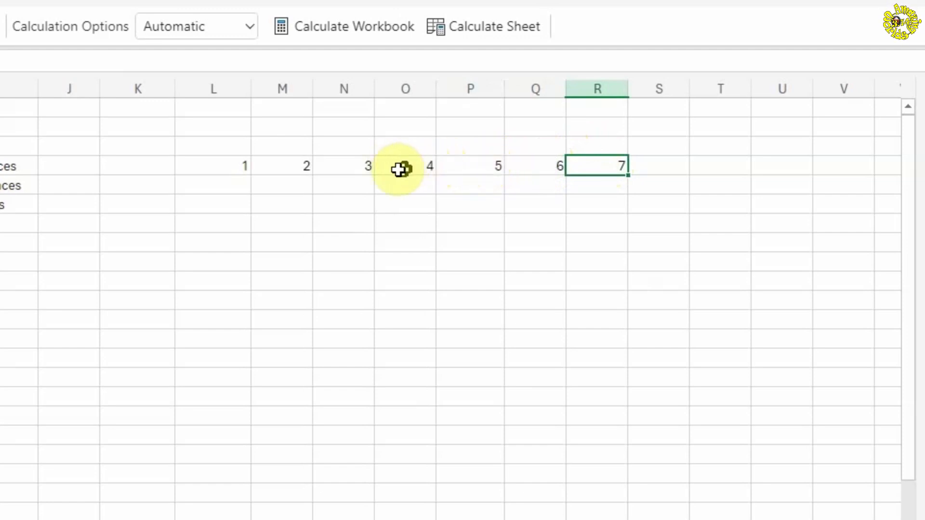
Enter 1 in K5 and 2 in K6, and extend the series down column K to 9.
click(161, 187)
text(1)
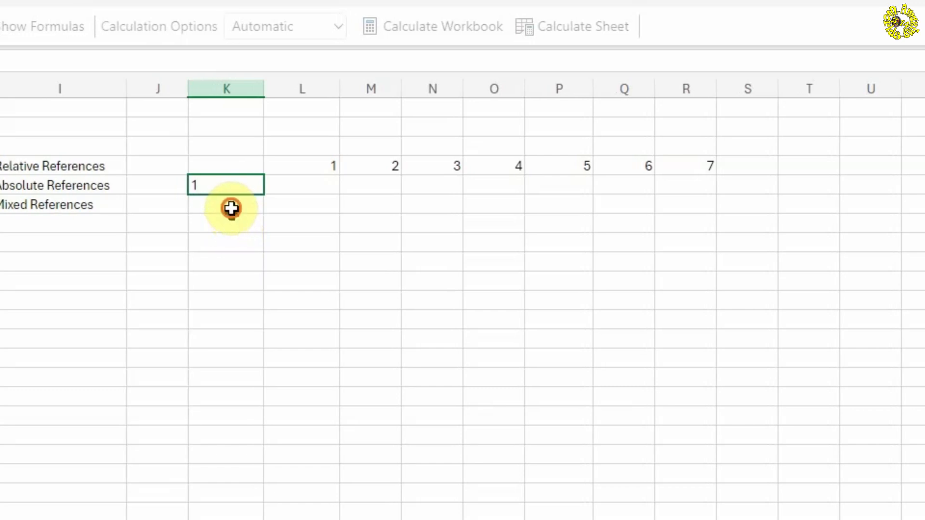
click(226, 206)
text(2)
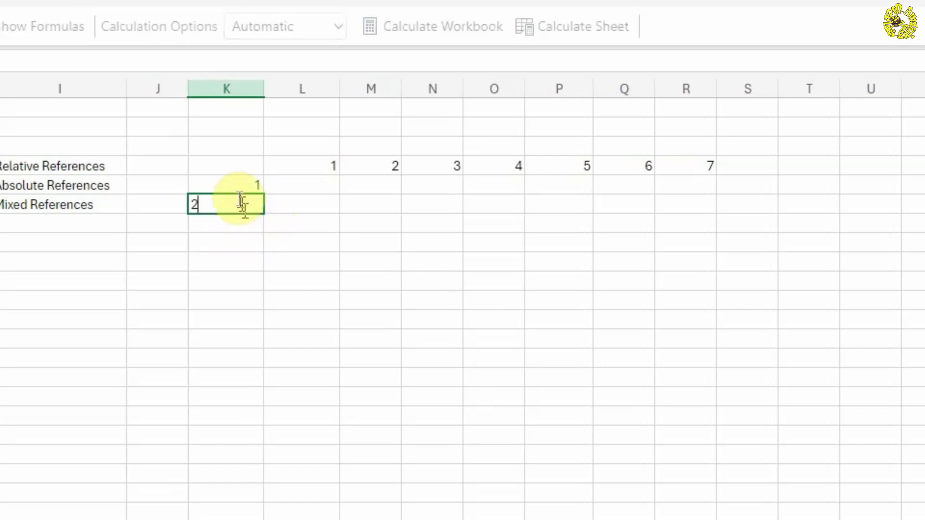
click(235, 186)
drag(238, 183, 246, 202)
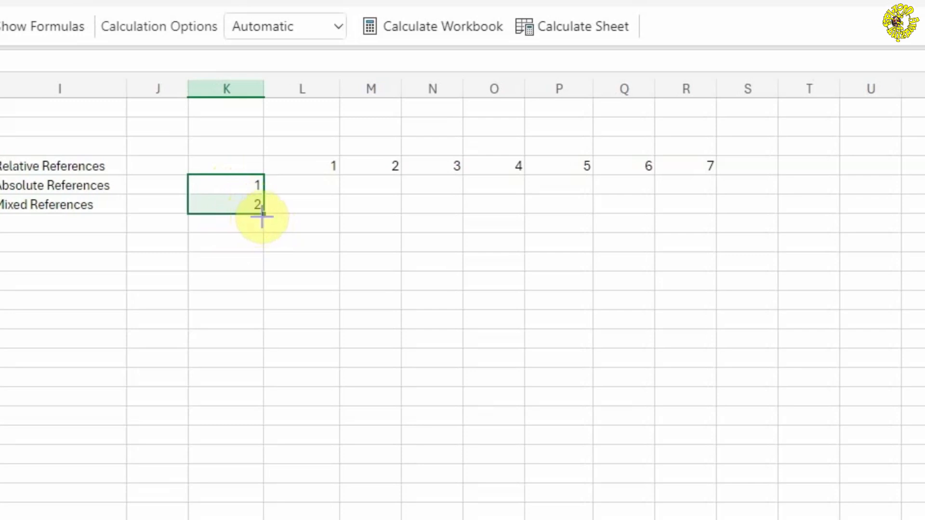
drag(263, 215, 255, 340)
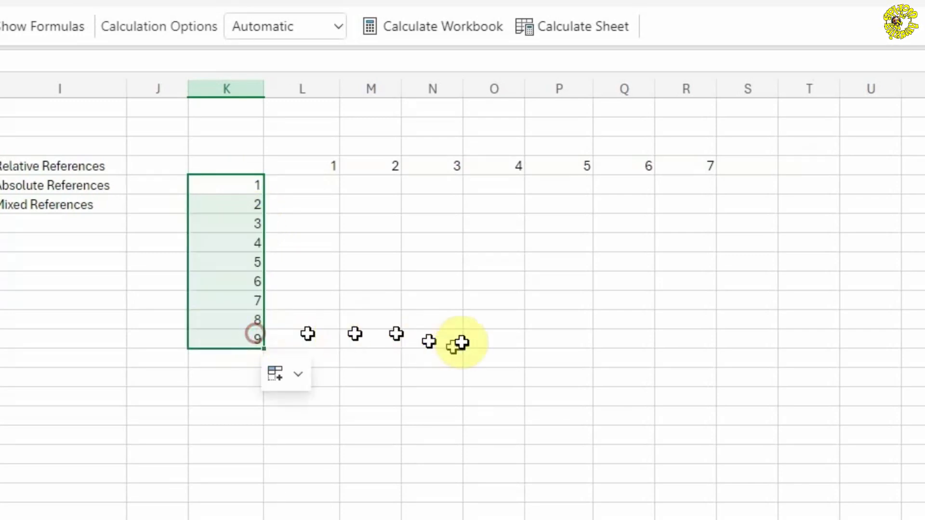
key(ctrl+1)
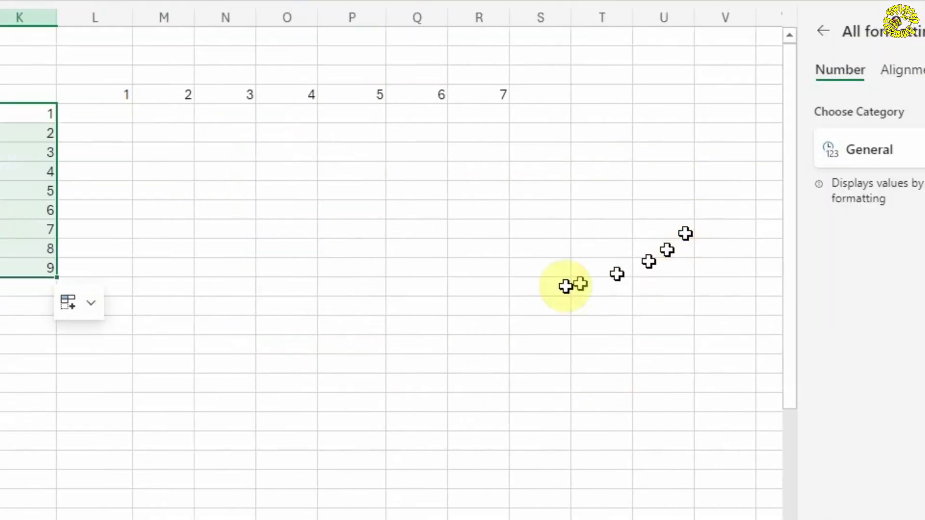
Enter the formula =K5+L4 in cell L5 to add the first row and column numbers.
click(95, 113)
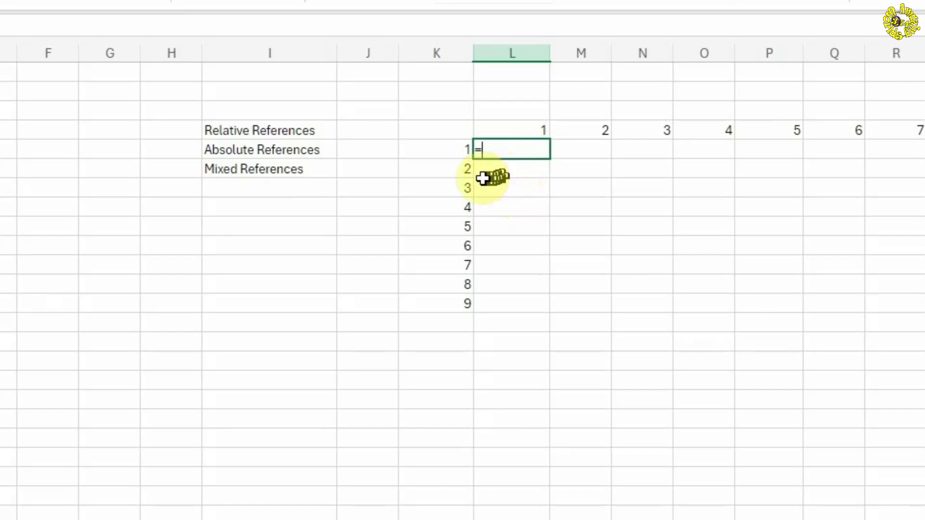
click(439, 151)
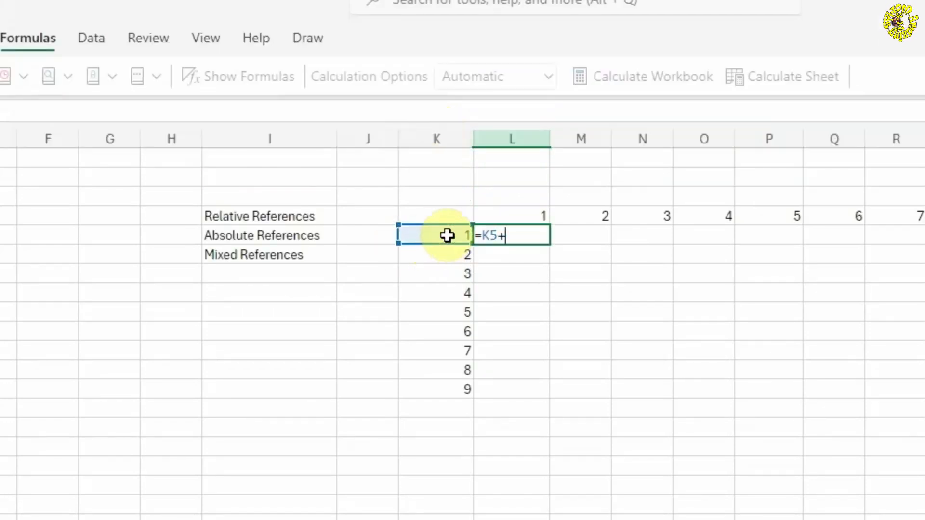
click(535, 215)
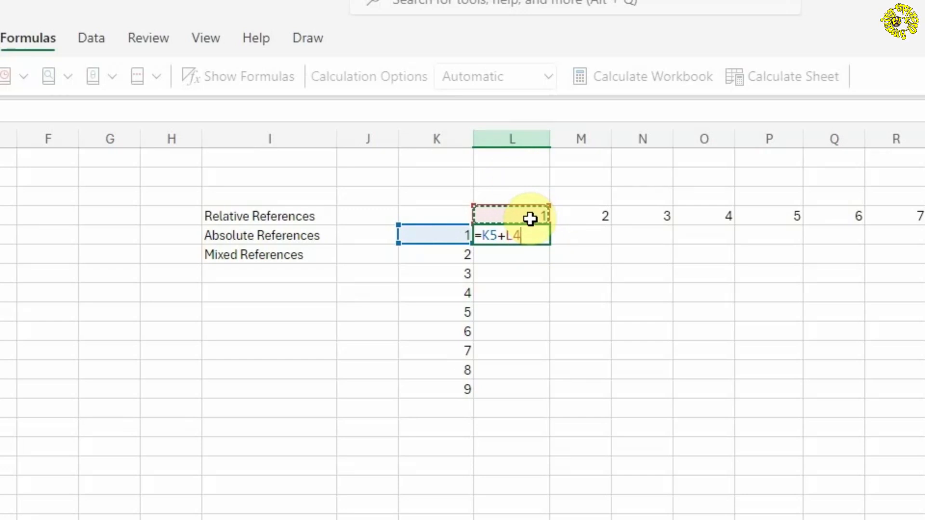
key(Return)
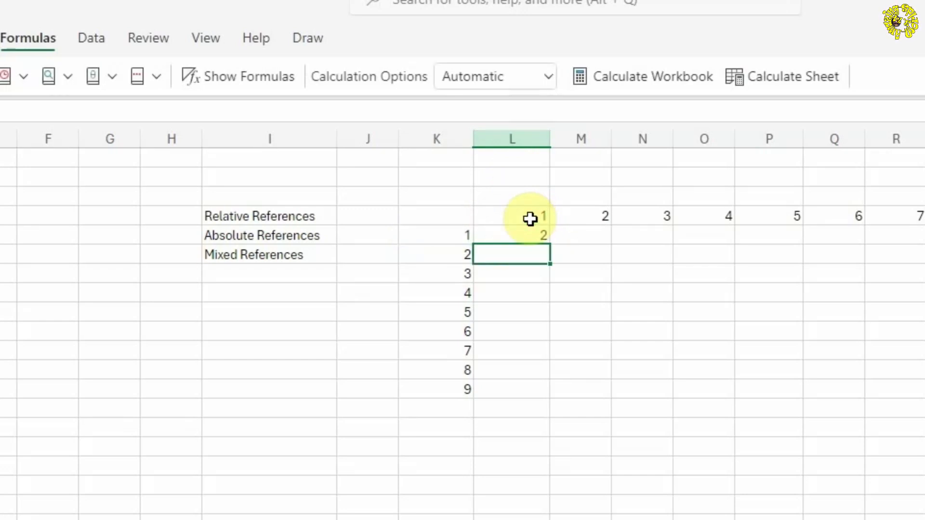
Copy the formula in L5 across row 5 through R5.
click(536, 234)
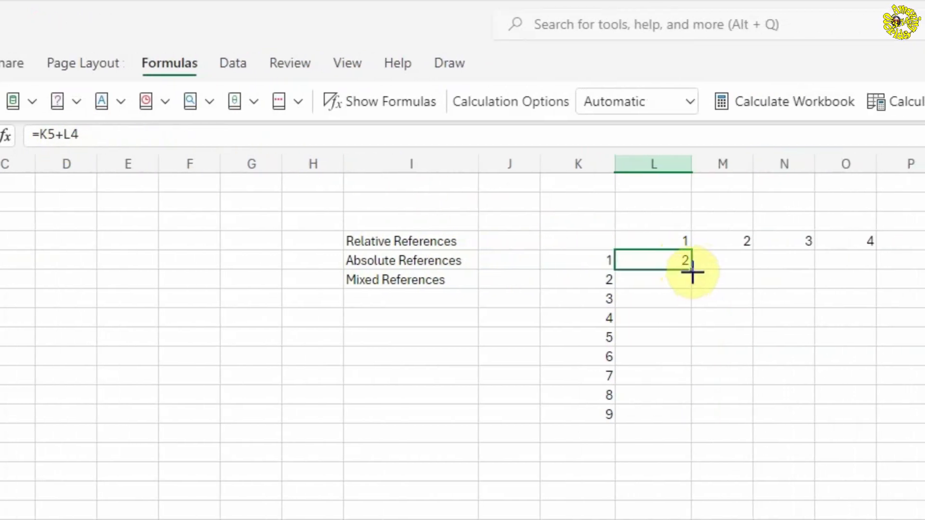
drag(691, 268, 924, 280)
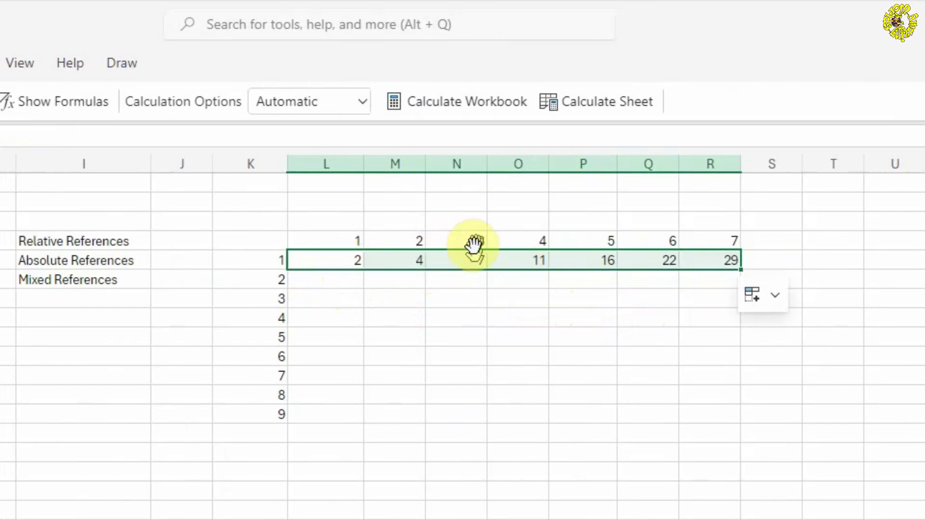
click(550, 263)
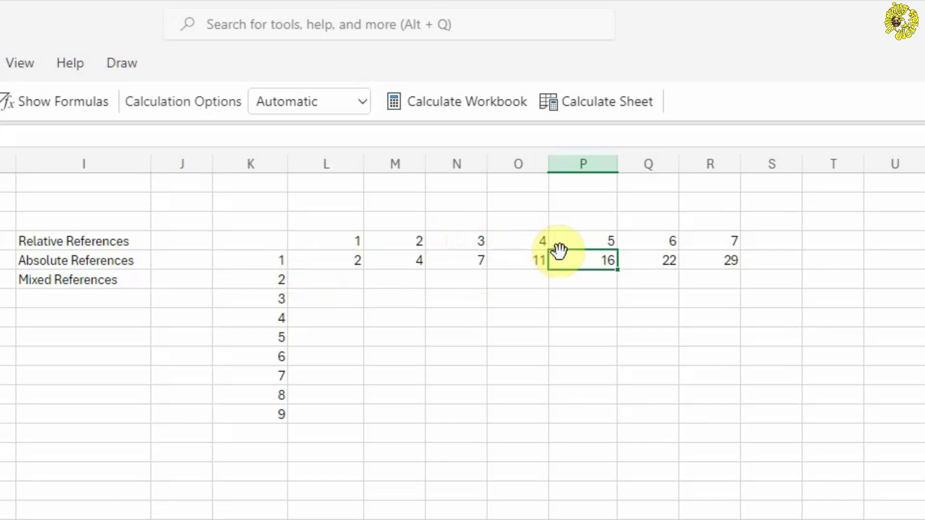
click(674, 240)
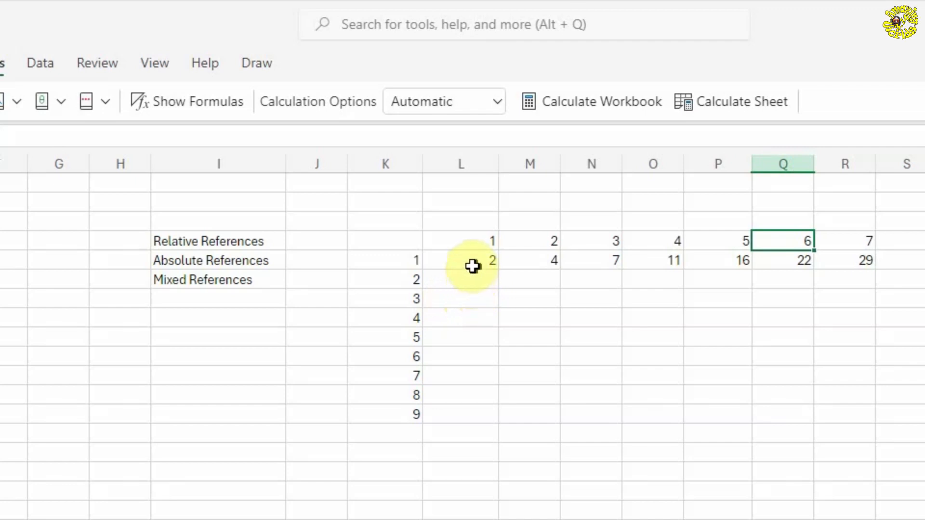
Cycle the K5 reference in L5's formula through its reference types and keep the column locked as =$K5+L4.
click(488, 262)
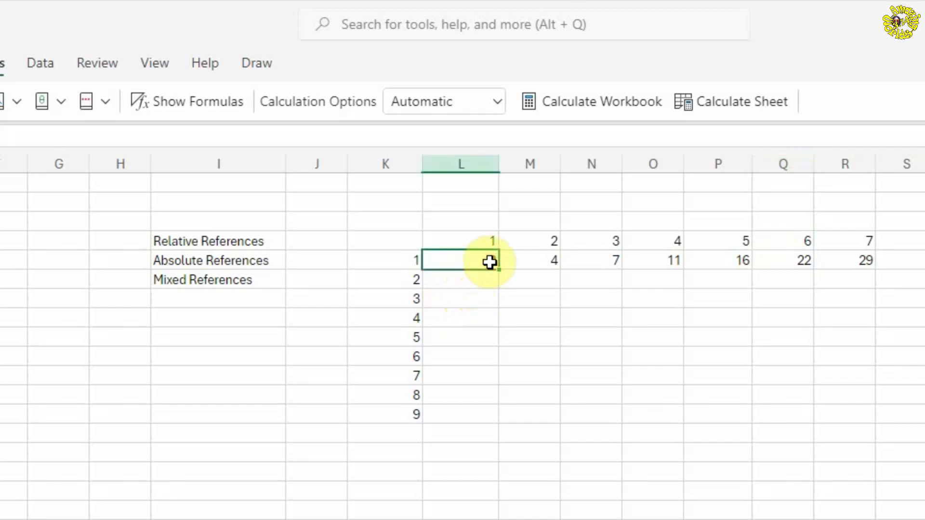
text(=K5+L4)
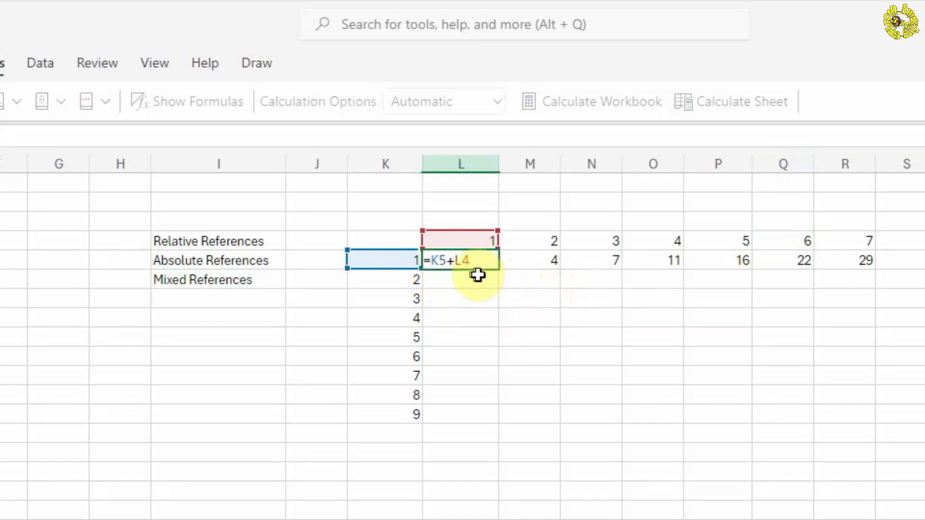
mouse_move(440, 269)
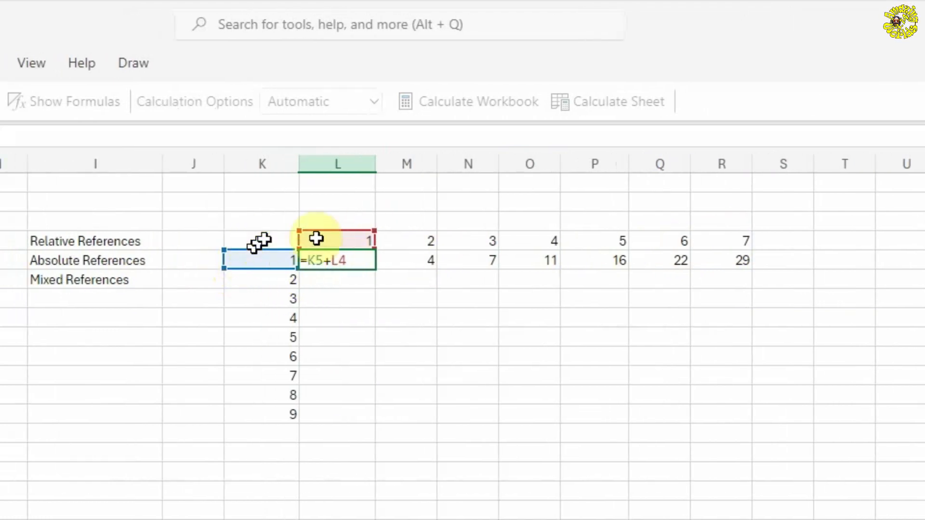
mouse_move(318, 268)
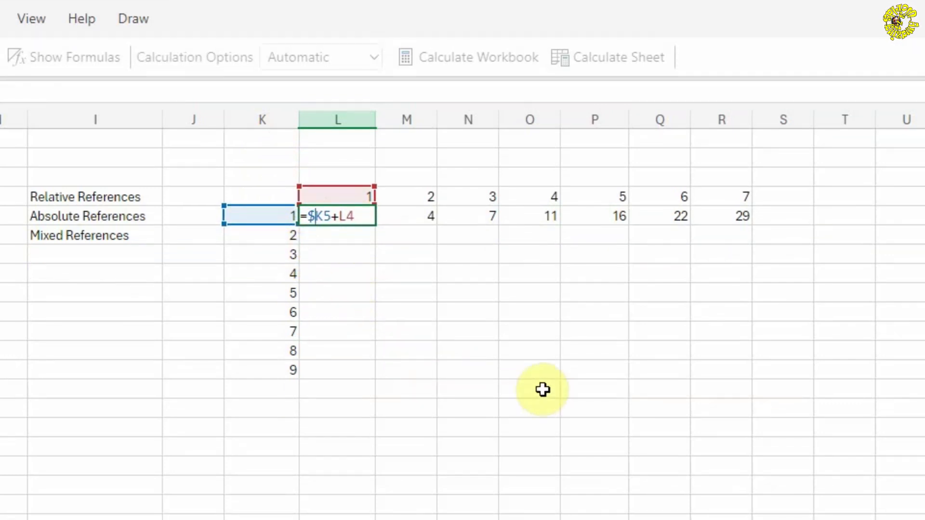
key(F4)
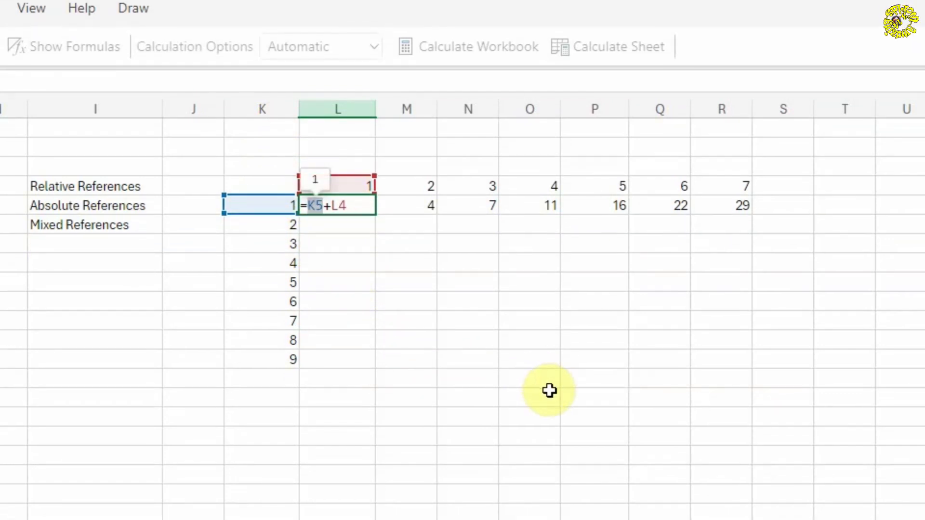
key(F4)
key(F4)
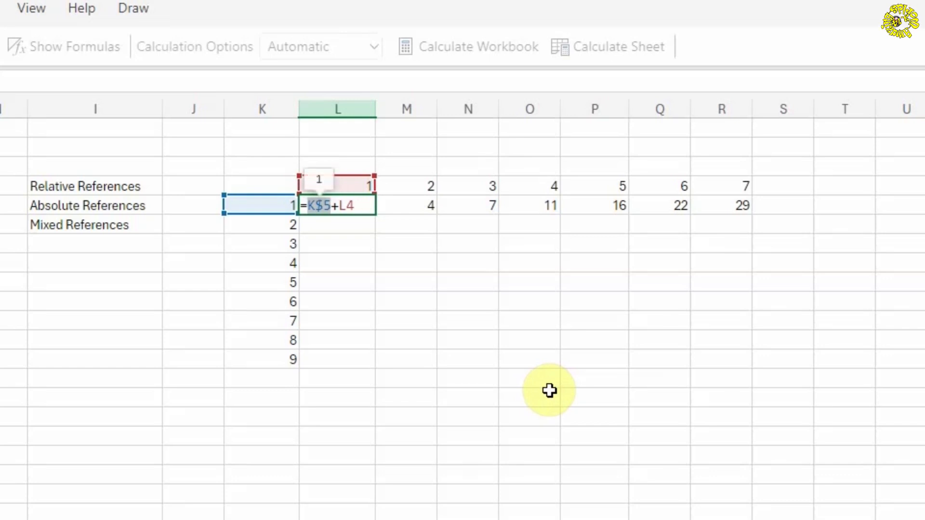
key(F4)
key(F4)
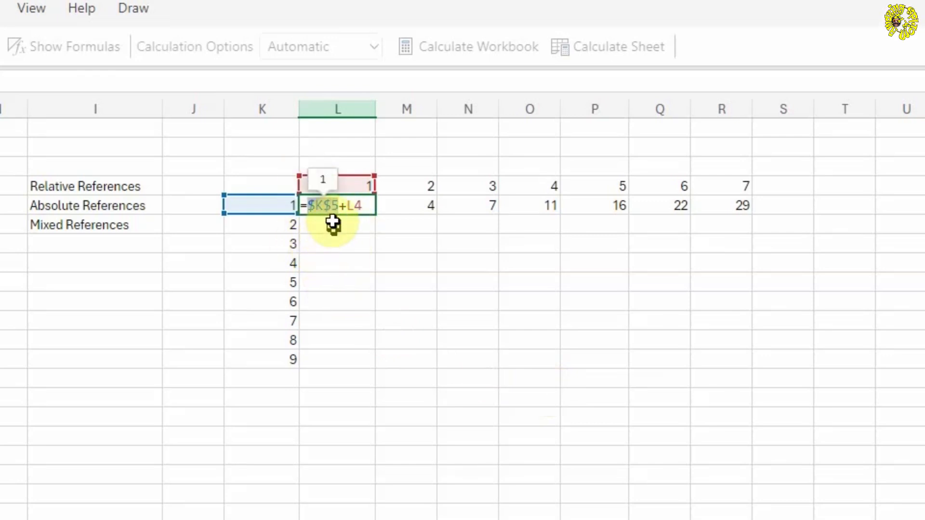
key(F4)
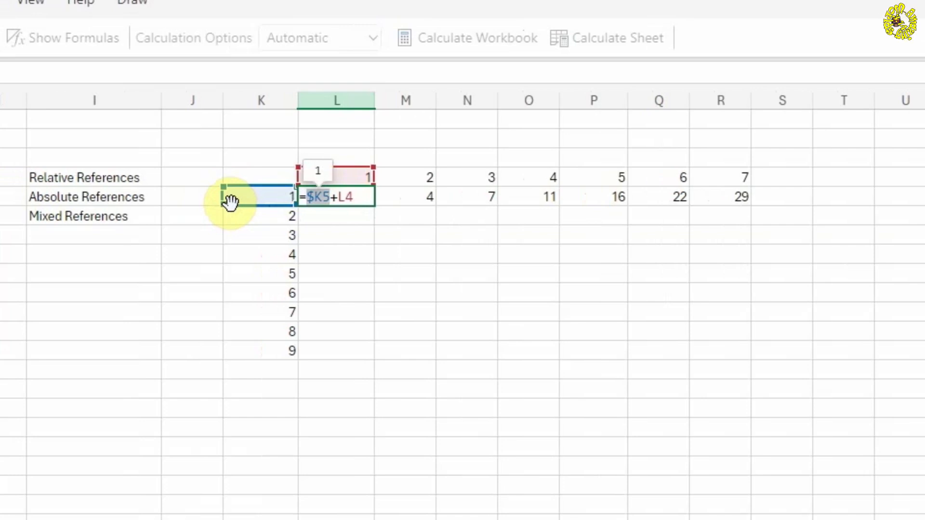
key(Return)
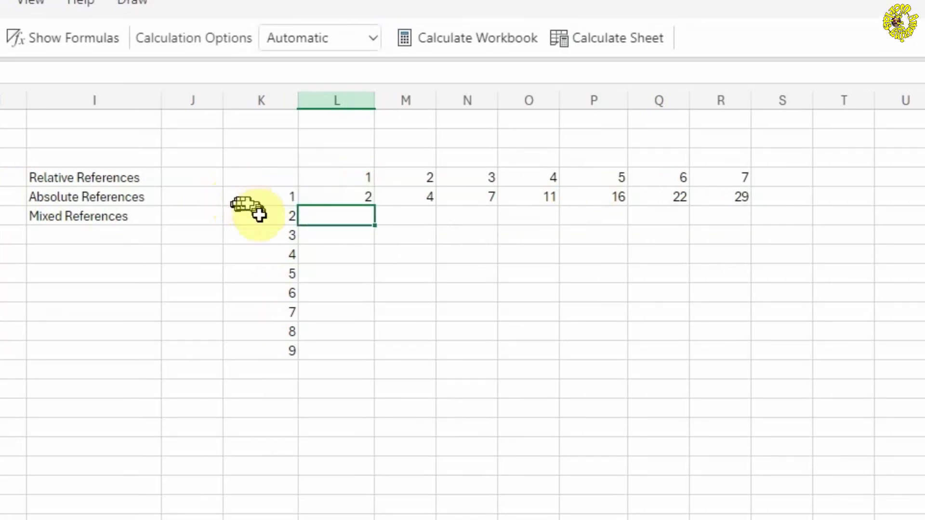
Display the sheet's formulas, examine how the references shift from L5 across row 5, and return to showing values.
click(346, 203)
key(Down)
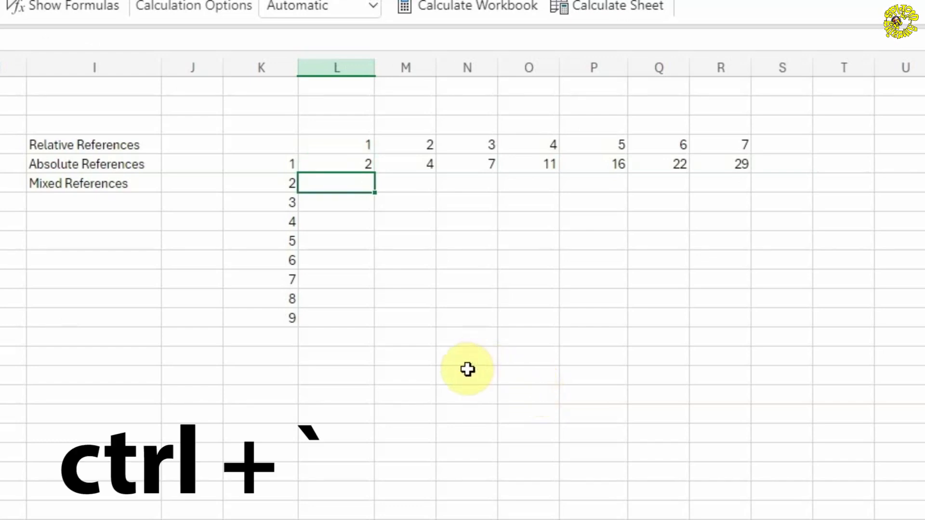
key(ctrl+grave)
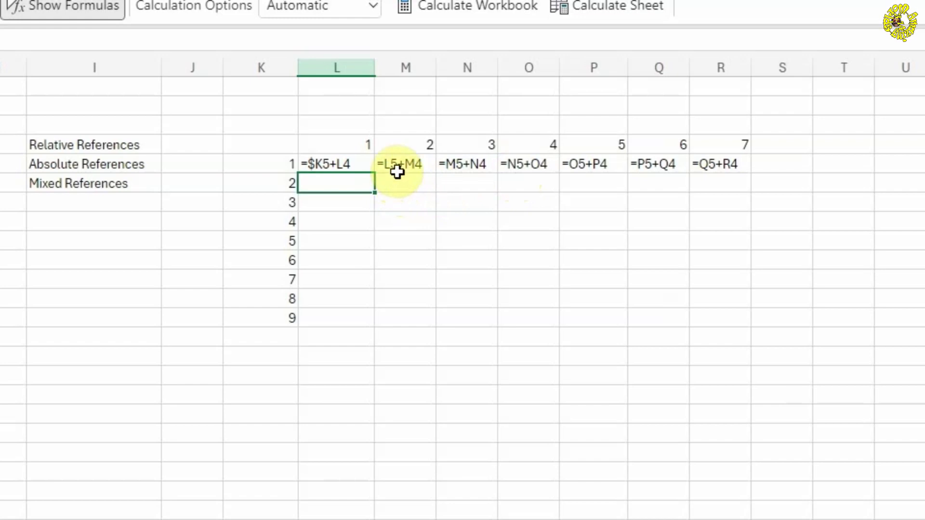
click(331, 166)
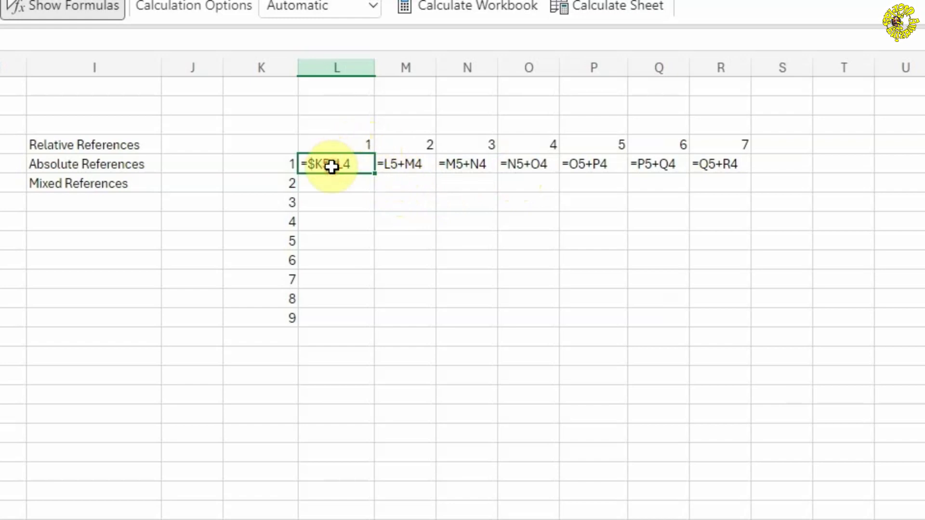
click(410, 165)
click(407, 143)
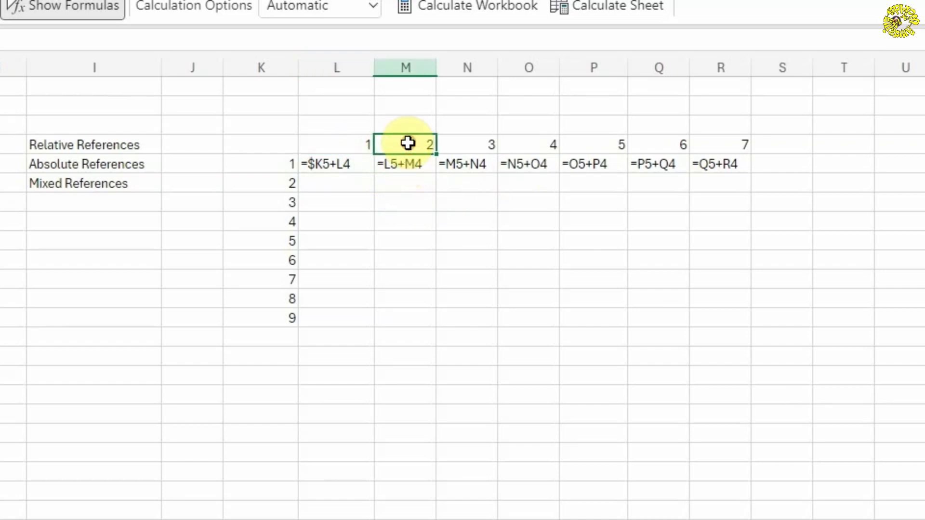
click(463, 166)
click(404, 164)
click(465, 166)
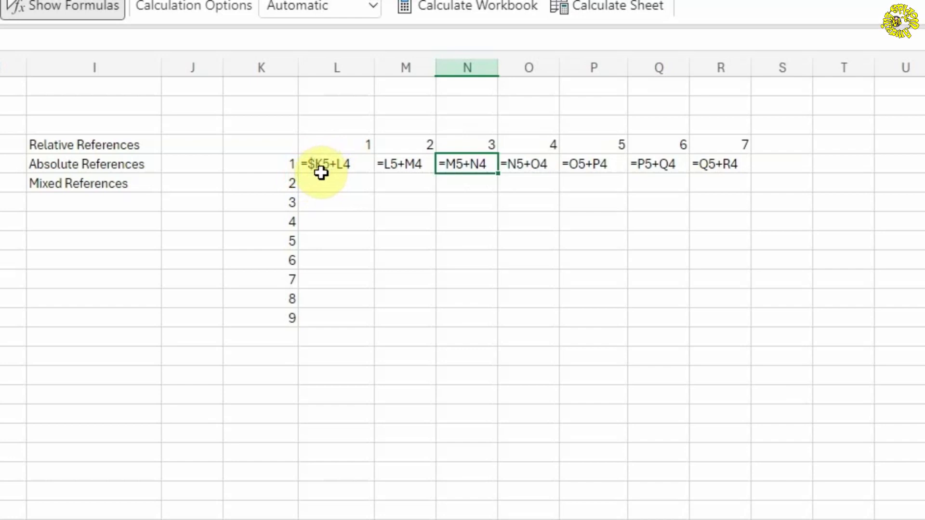
click(281, 166)
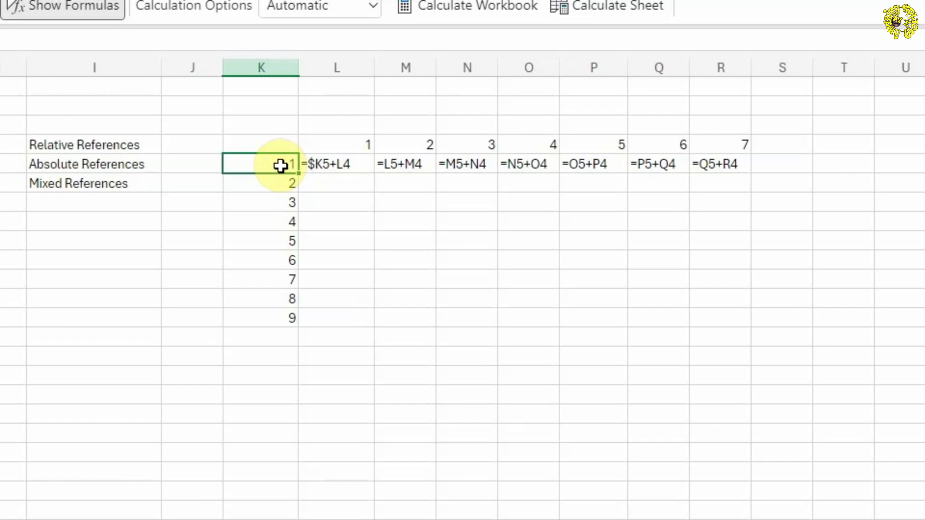
key(ctrl+grave)
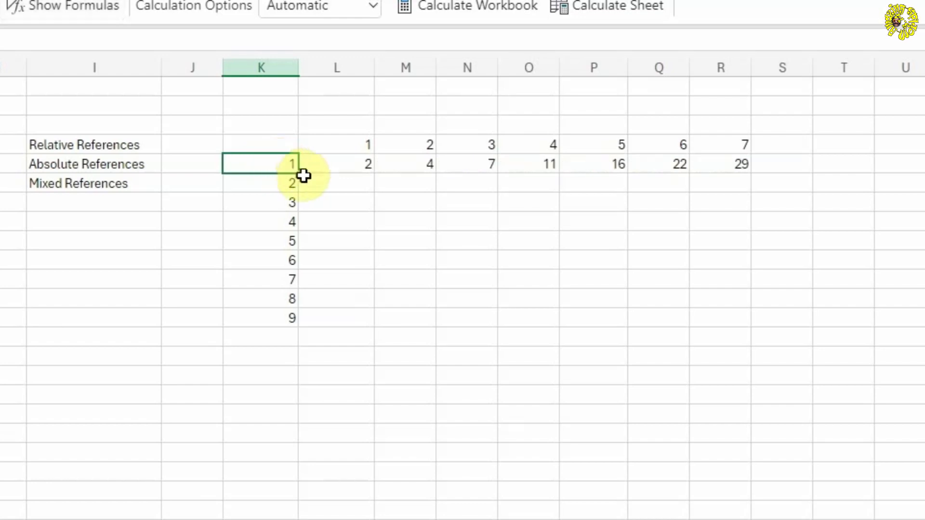
Try filling the value of K5 across into L5, and undo the fill.
drag(299, 172, 355, 172)
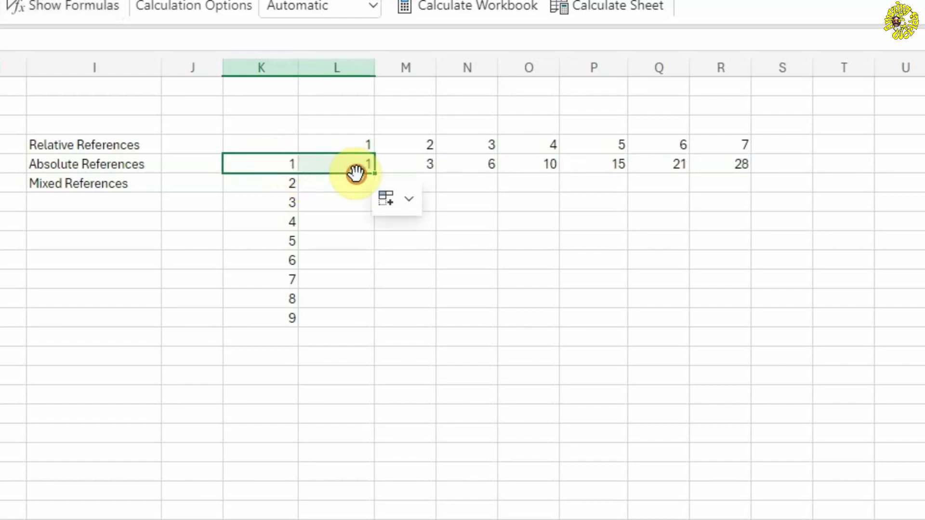
key(ctrl+z)
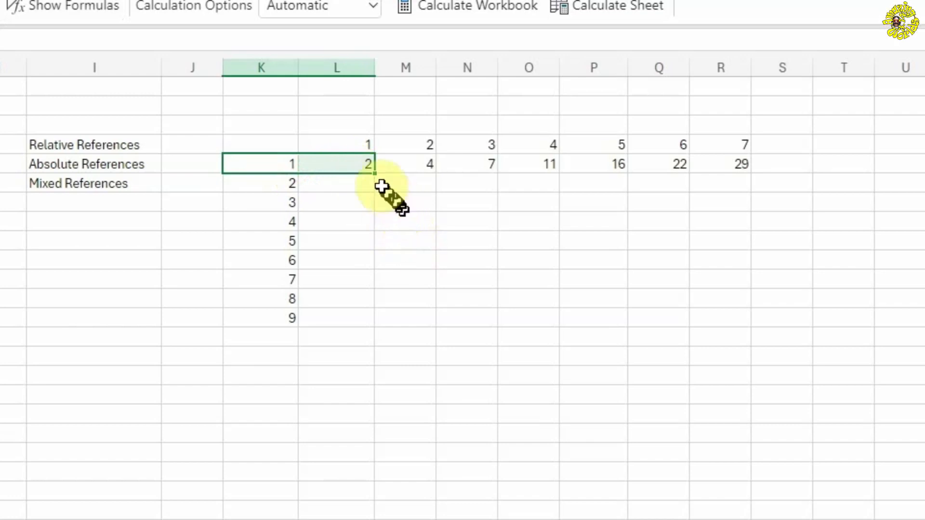
Copy the formula =$K5+L4 from L5 across row 5 through R5.
click(378, 180)
click(364, 171)
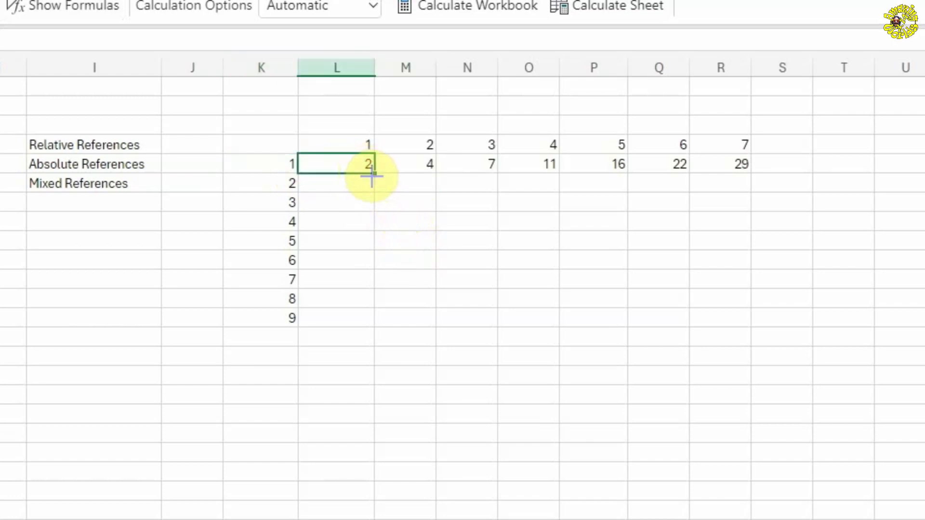
drag(371, 171, 692, 172)
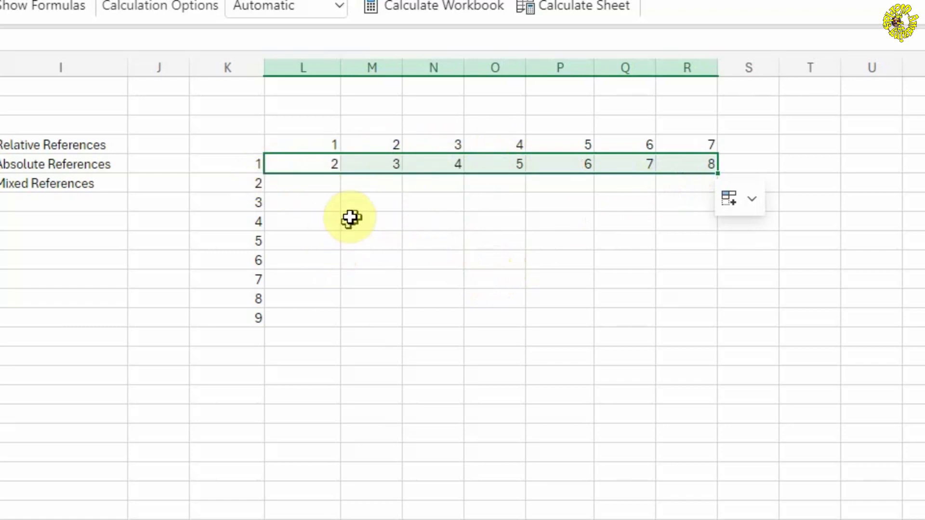
Display the sheet's formulas, examine how the locked K column and shifting row 4 references behave across row 5, and return to showing values.
click(310, 164)
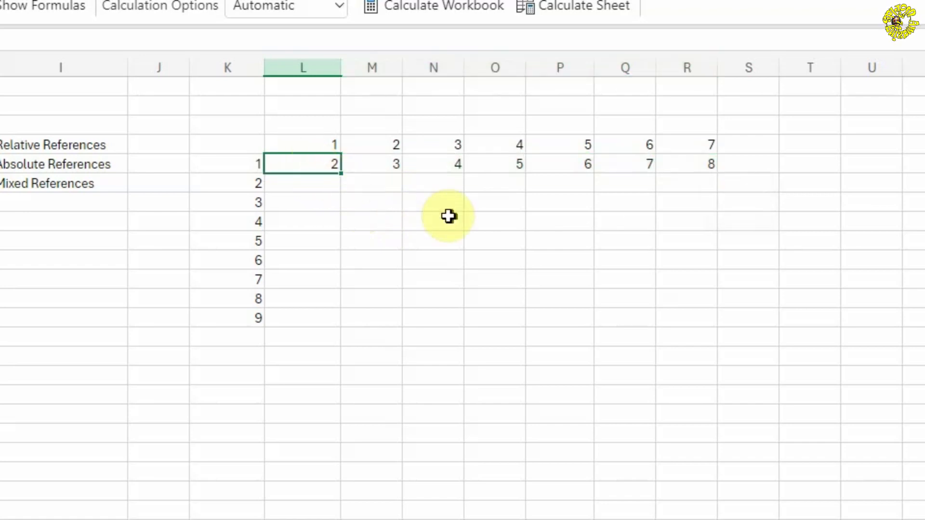
click(691, 165)
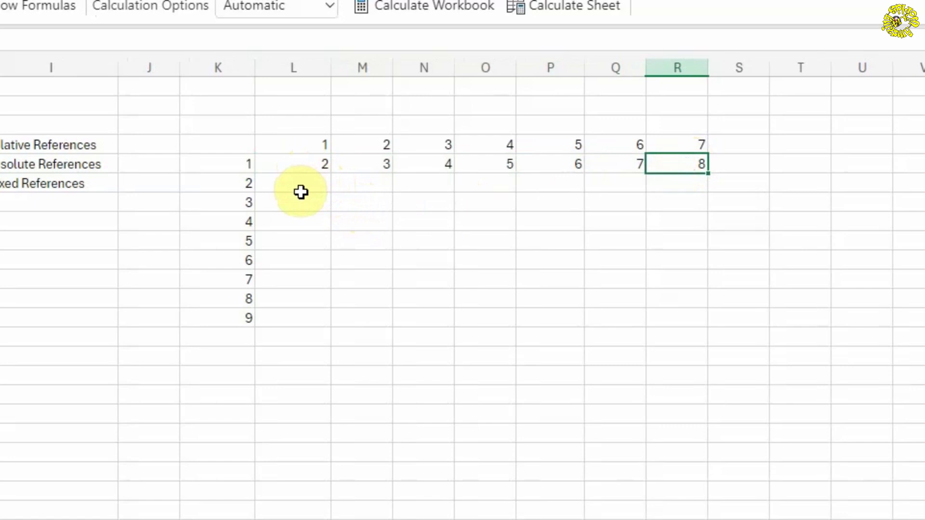
key(ctrl+grave)
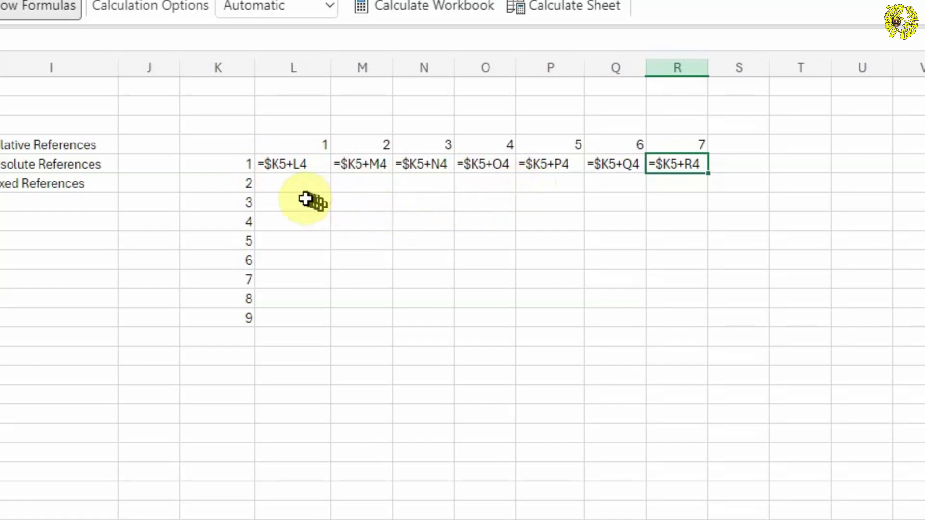
click(243, 168)
click(371, 167)
click(376, 146)
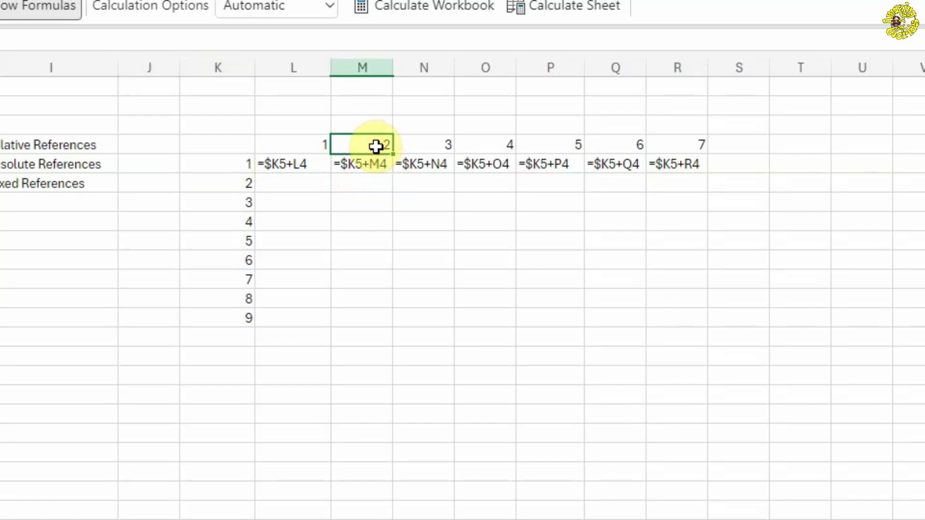
click(232, 165)
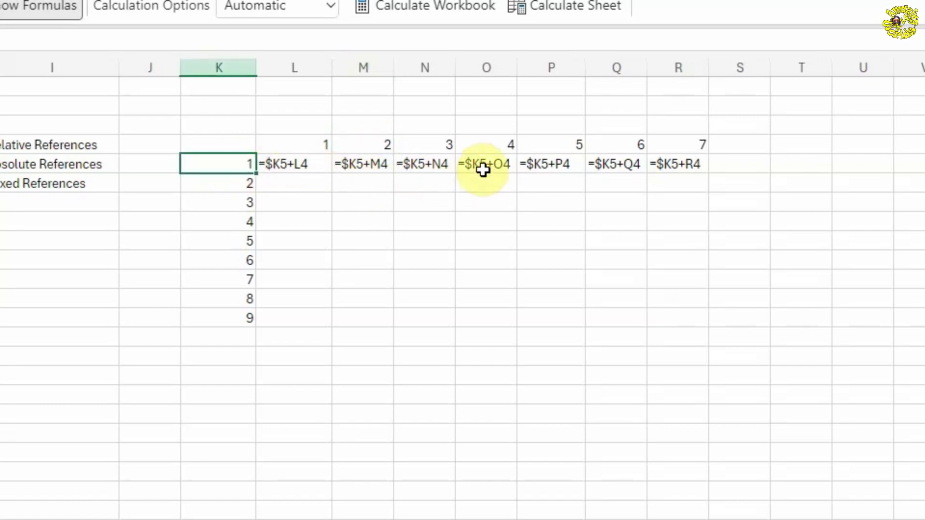
click(482, 147)
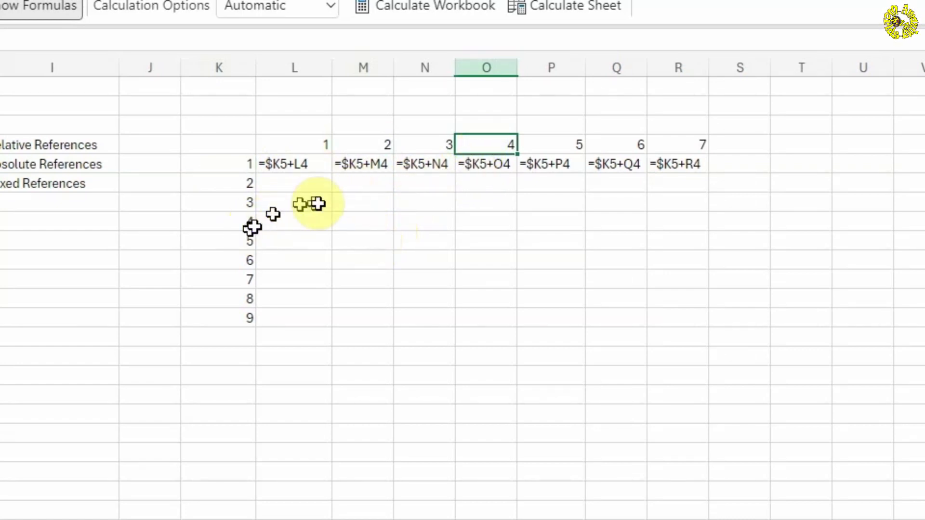
click(226, 167)
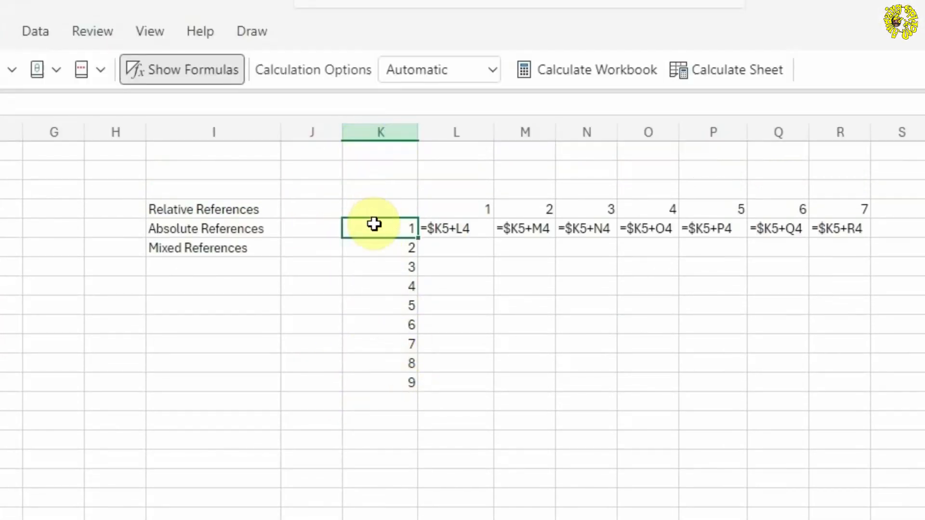
key(ctrl+grave)
Try copying the formula =$K5+L4 from L5 down column L through L13.
click(455, 225)
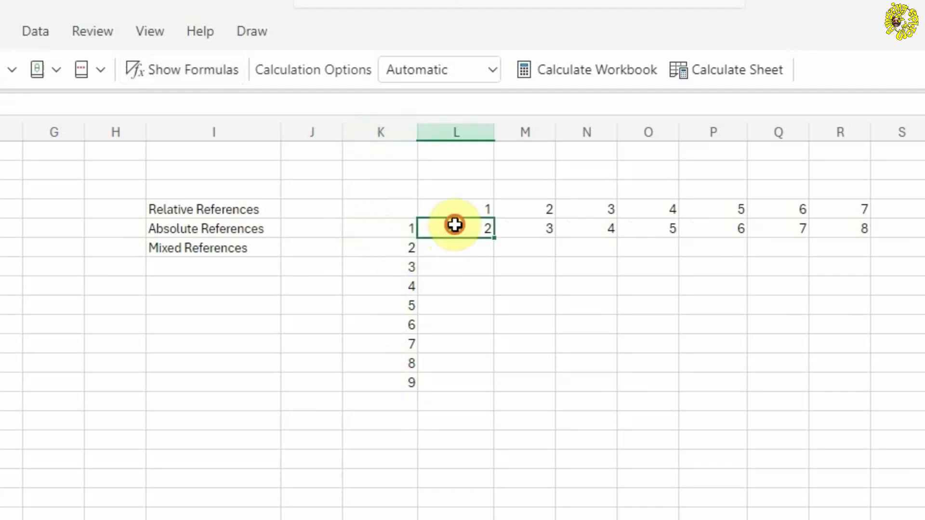
drag(493, 239, 484, 383)
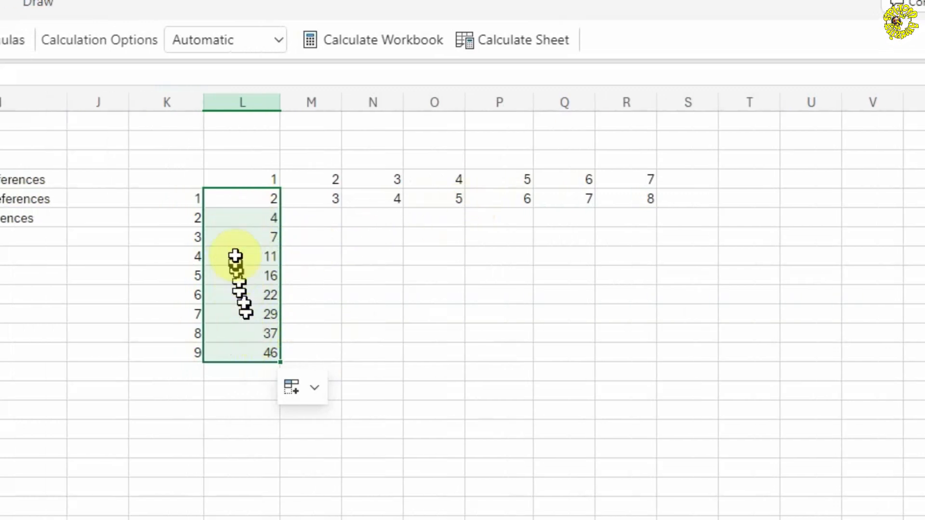
Lock the row of the L4 reference in L5 so the formula becomes =$K5+L$4.
double_click(241, 201)
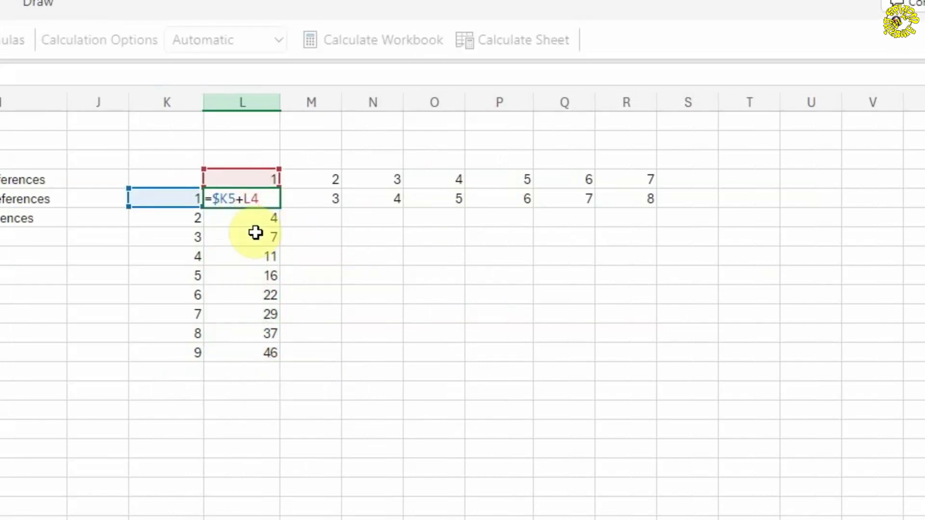
mouse_move(225, 205)
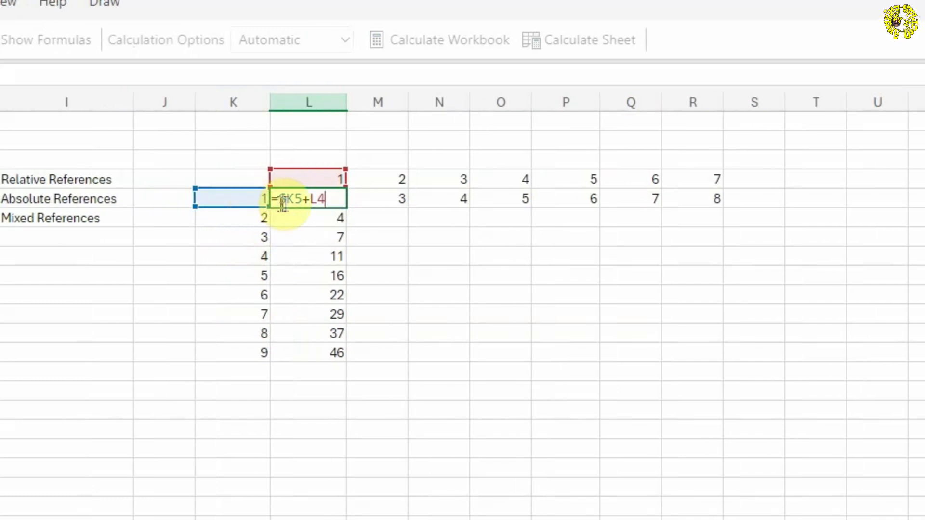
mouse_move(313, 198)
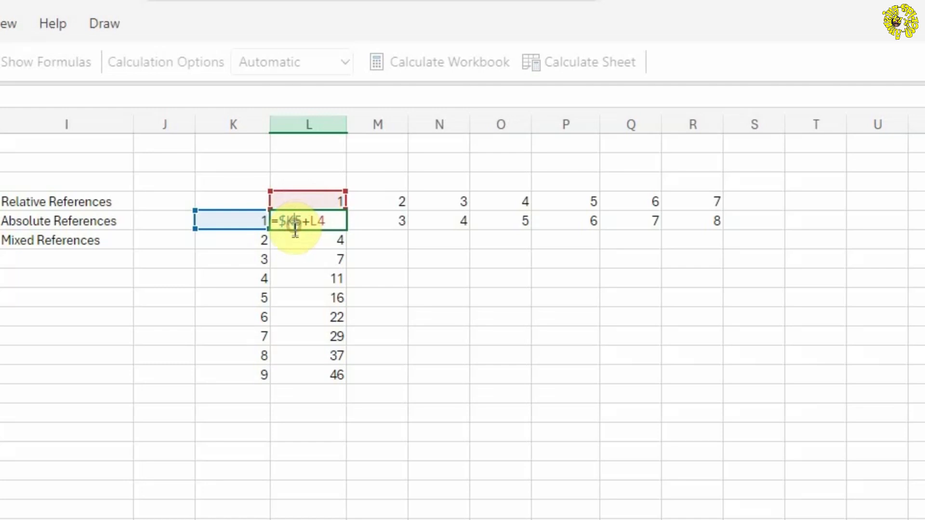
text($)
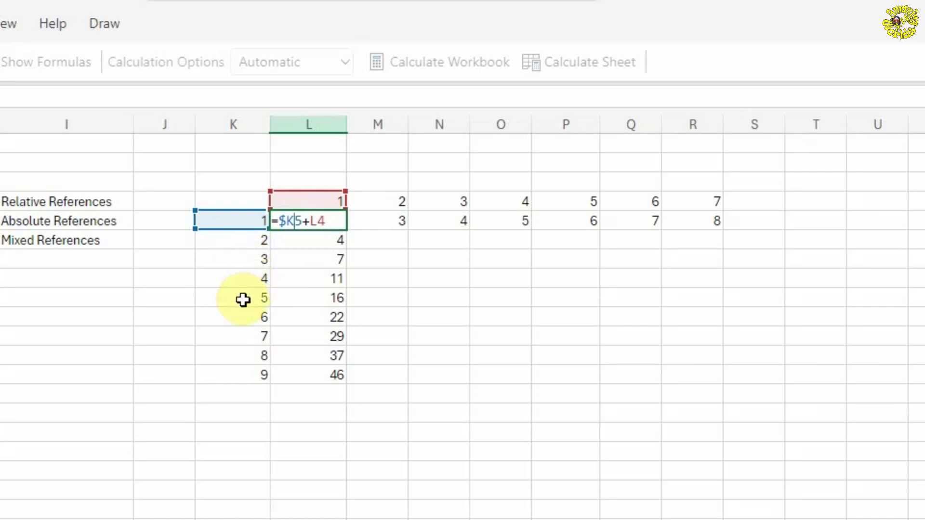
click(306, 221)
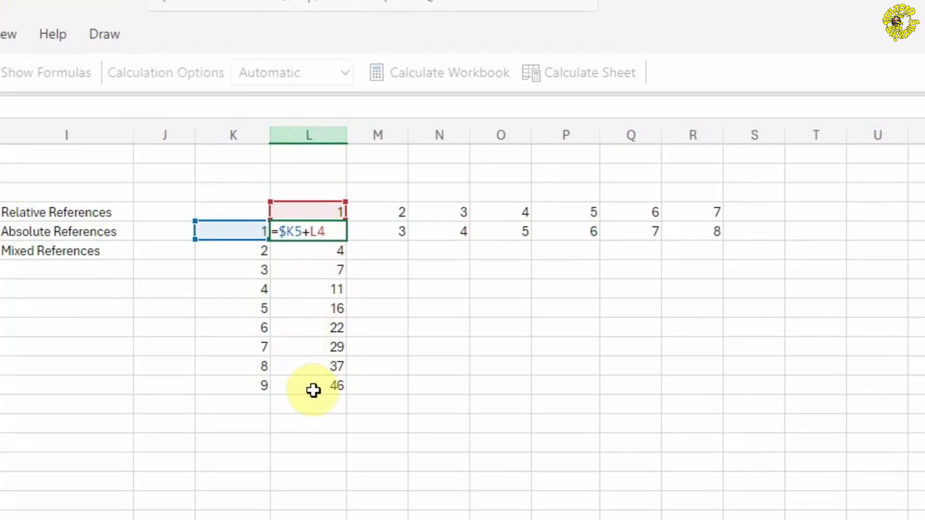
click(312, 229)
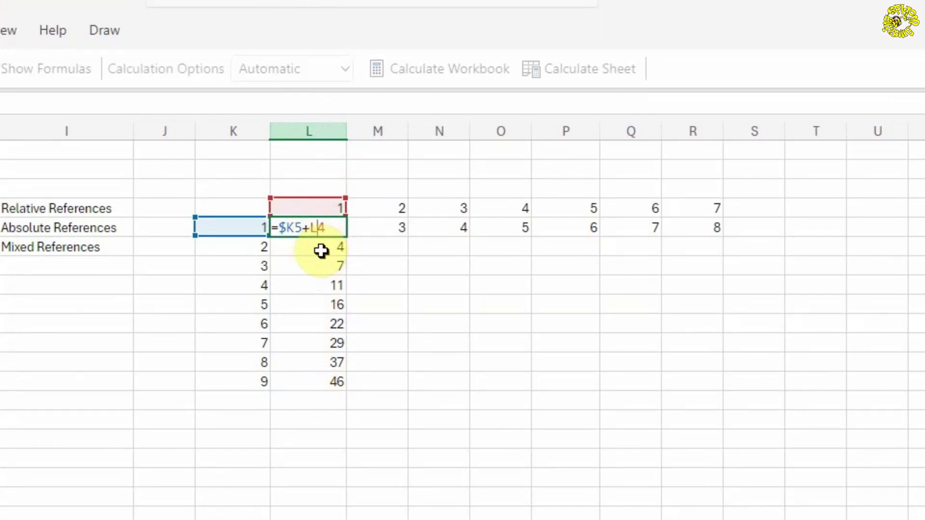
text($)
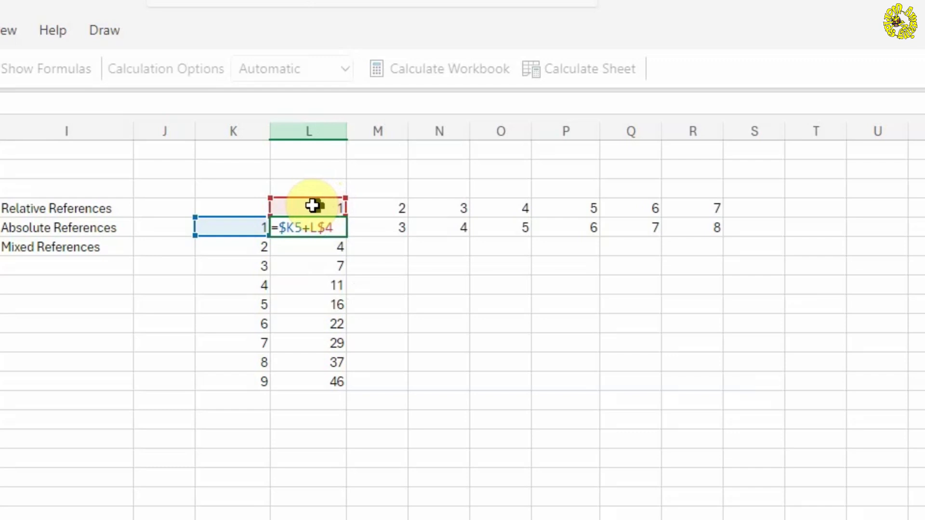
key(Return)
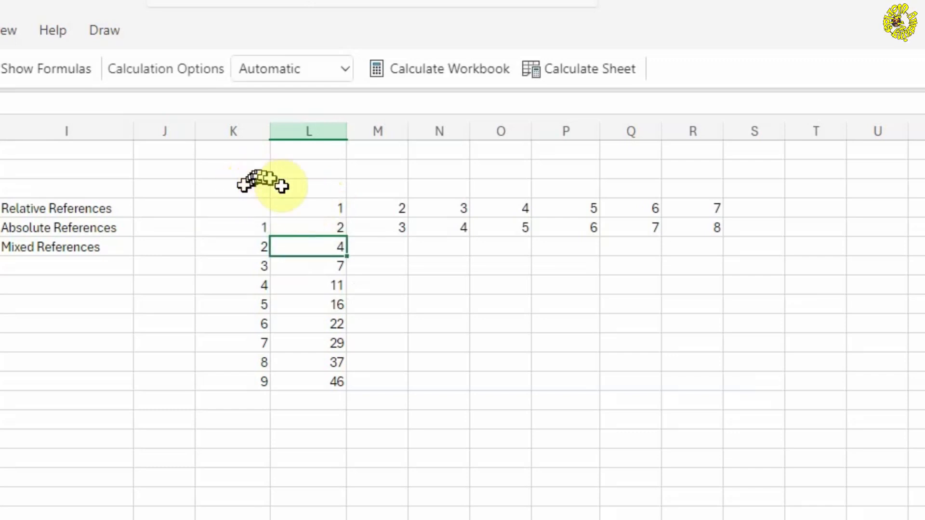
Copy L5's mixed-reference formula down through L13 with the sheet's formulas displayed, then return to showing values.
click(304, 224)
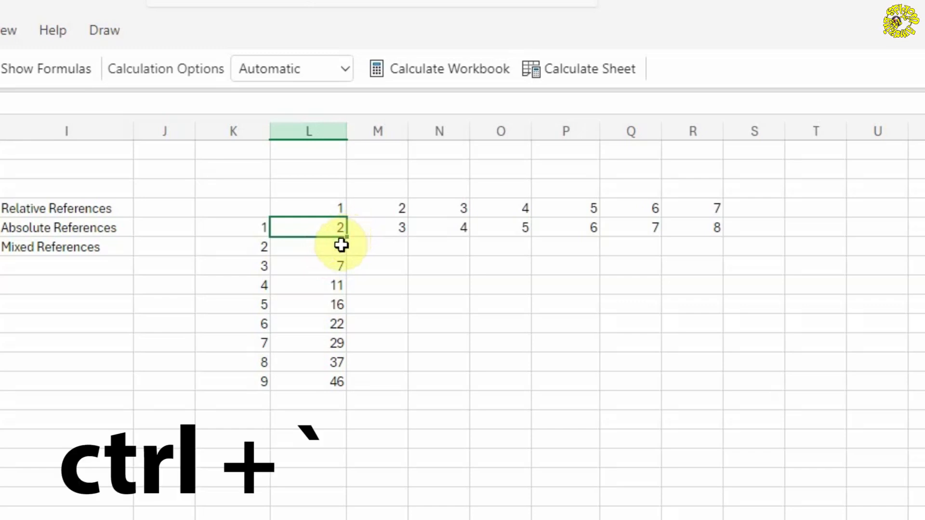
key(ctrl+grave)
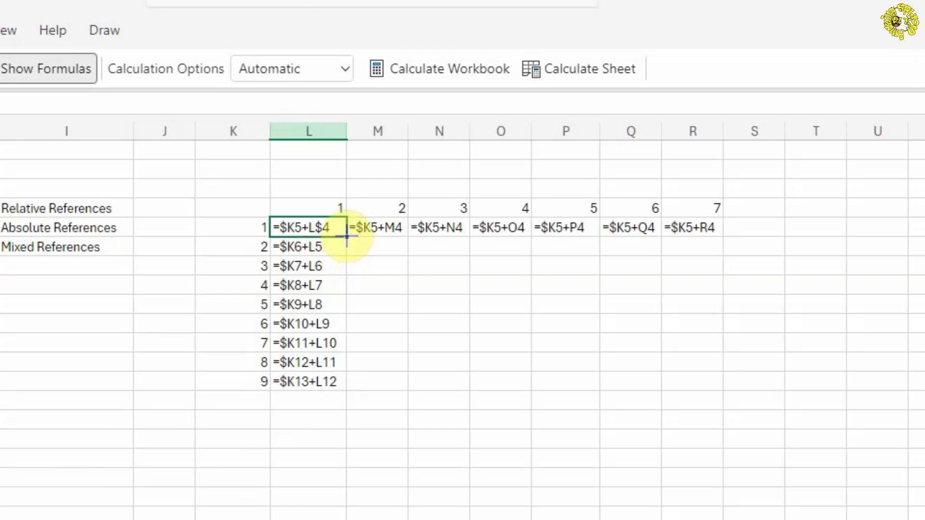
drag(346, 236, 343, 381)
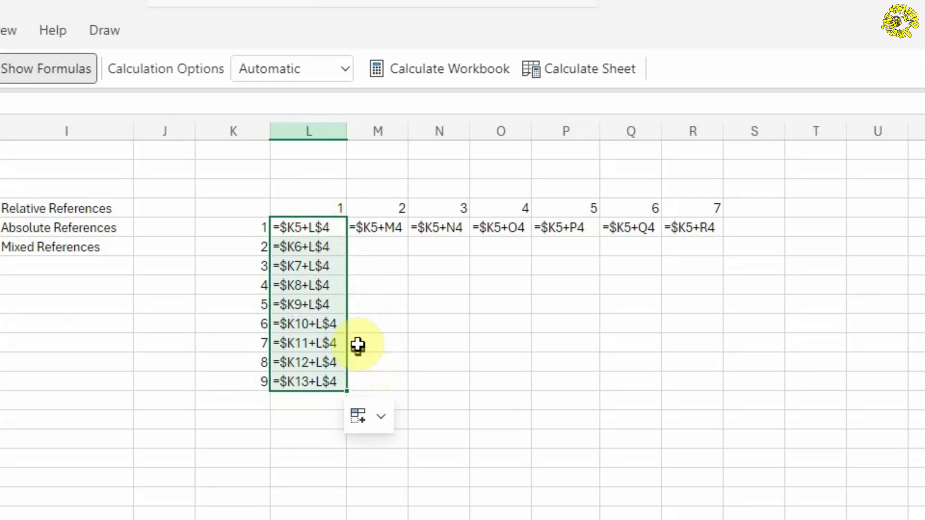
key(ctrl+grave)
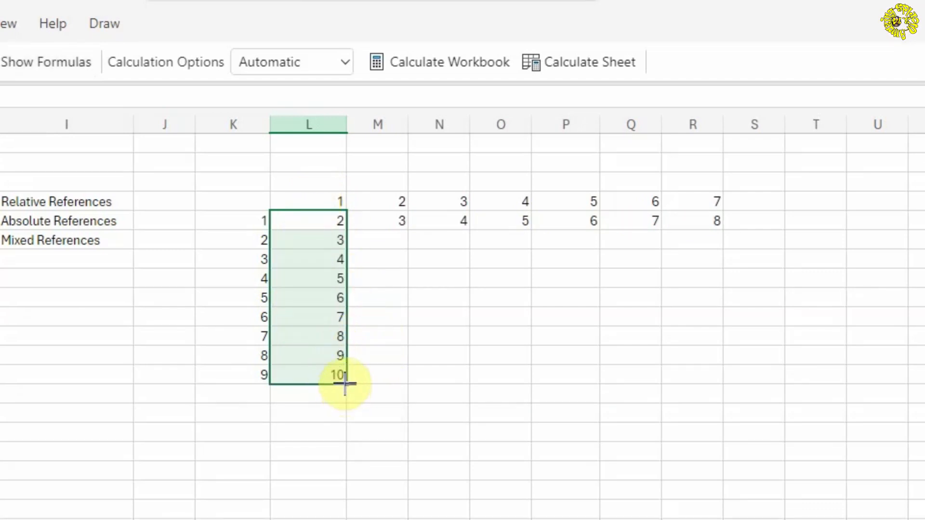
Fill the formulas in L5:L13 across through column R to complete the addition grid.
drag(345, 383, 693, 364)
click(816, 306)
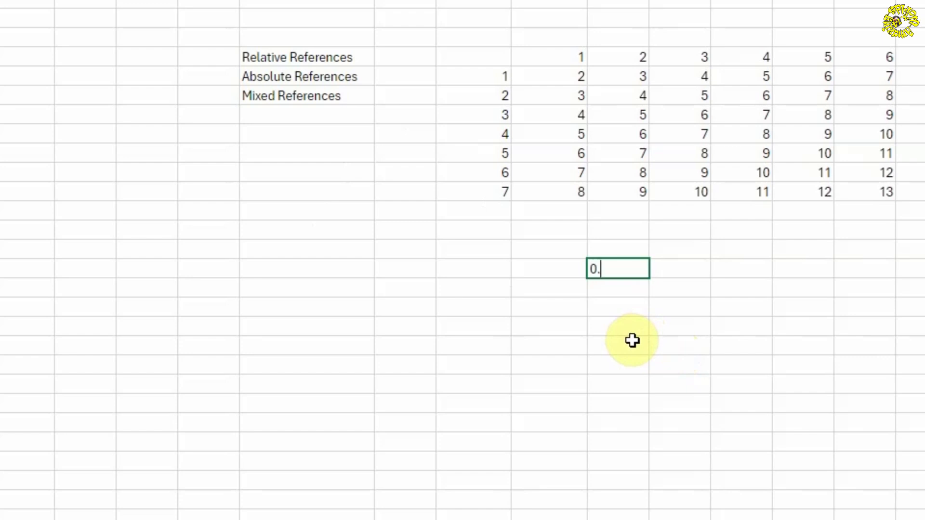
Enter 0.16 in M15 and the values 123, 4567, 12345 and 56789 down O16 to O19.
key(Return)
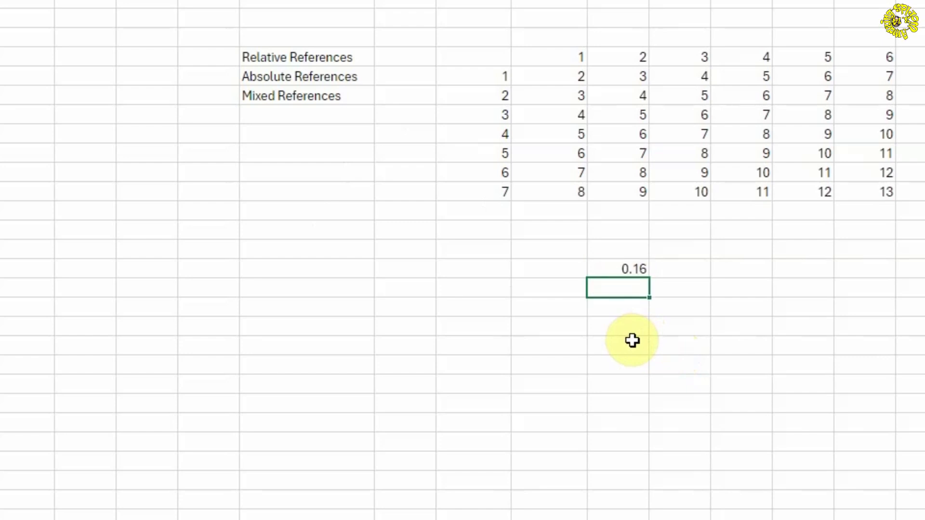
scroll(640, 332, right, 2)
click(693, 291)
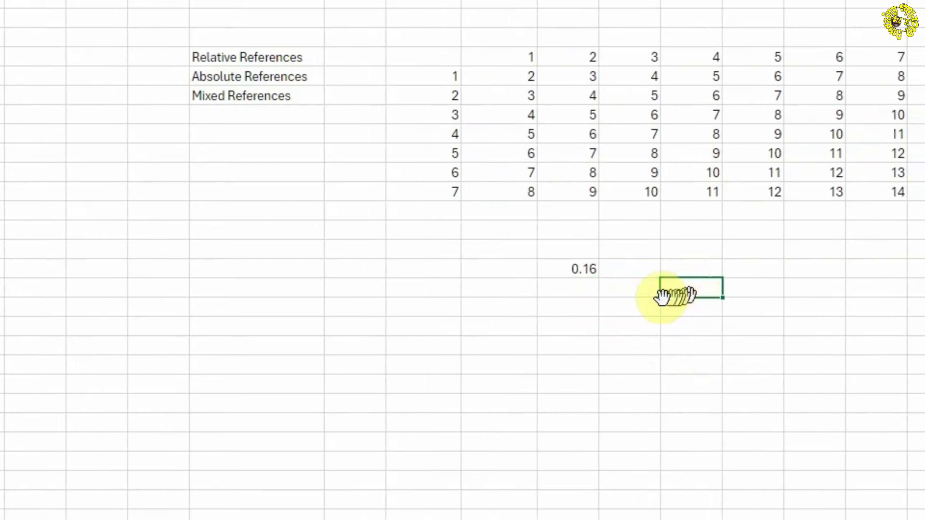
scroll(638, 296, right, 6)
text(123)
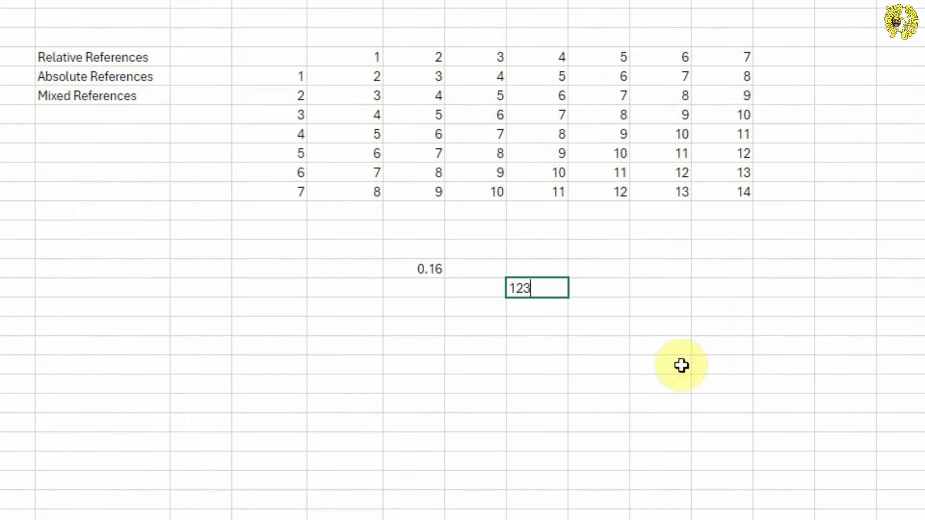
key(Return)
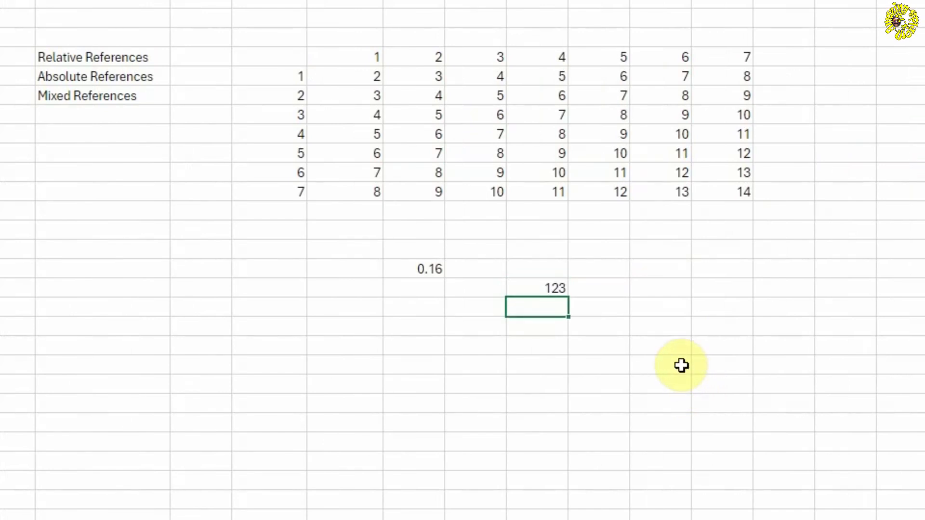
key(Return)
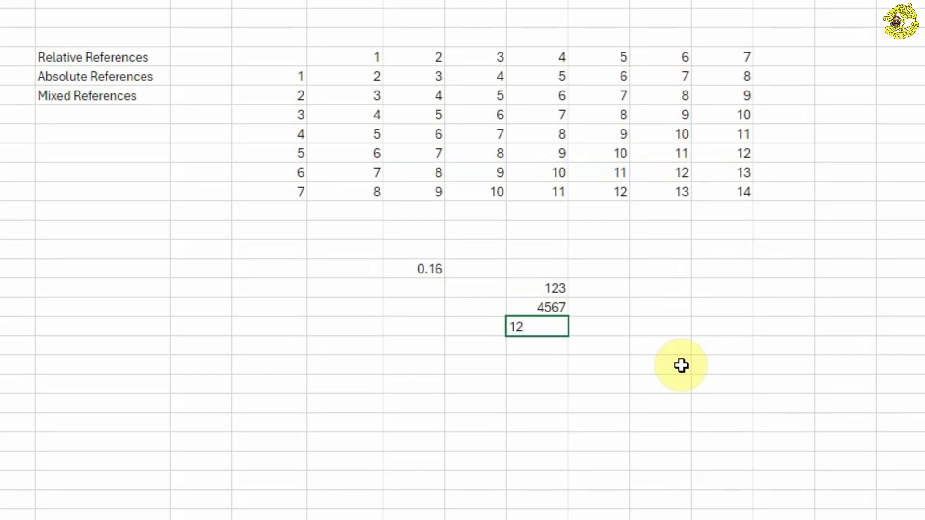
key(Return)
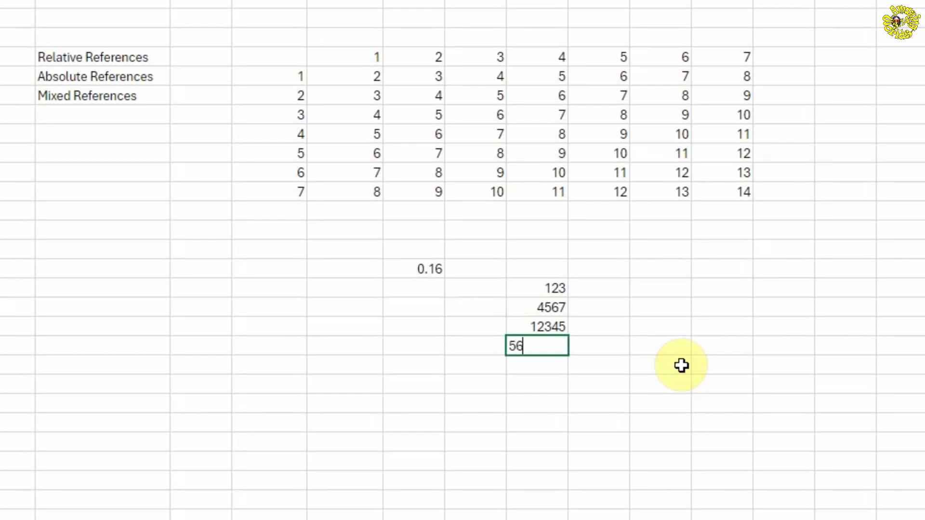
key(Return)
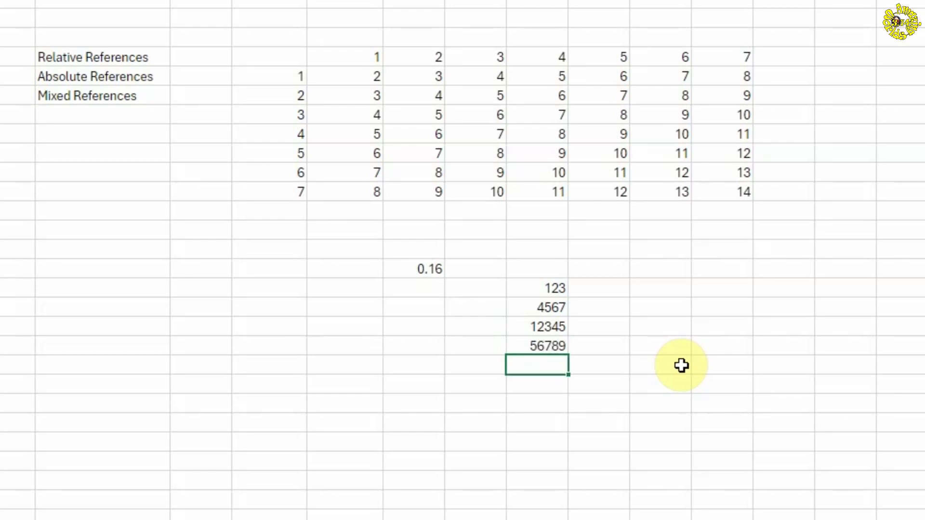
Enter the formula =O16*M15 in P16 to multiply the first number by 0.16.
scroll(586, 216, down, 3)
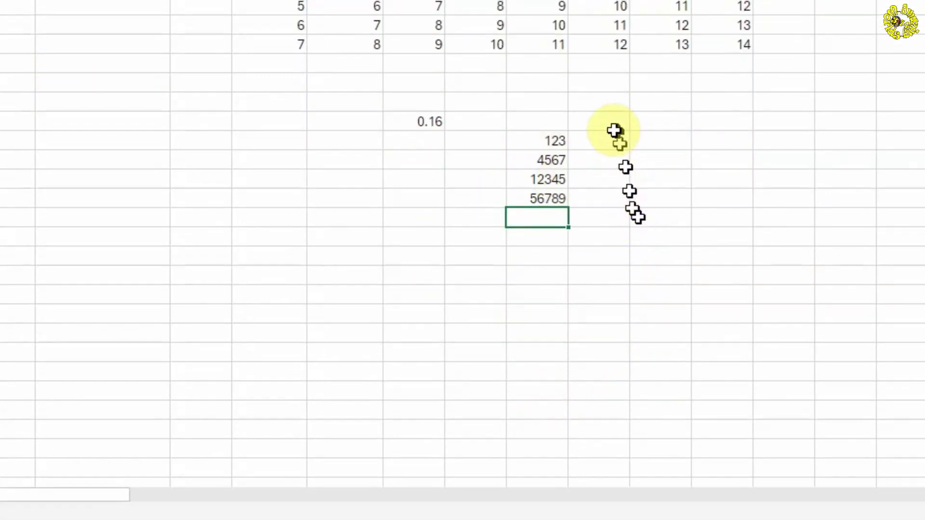
click(602, 144)
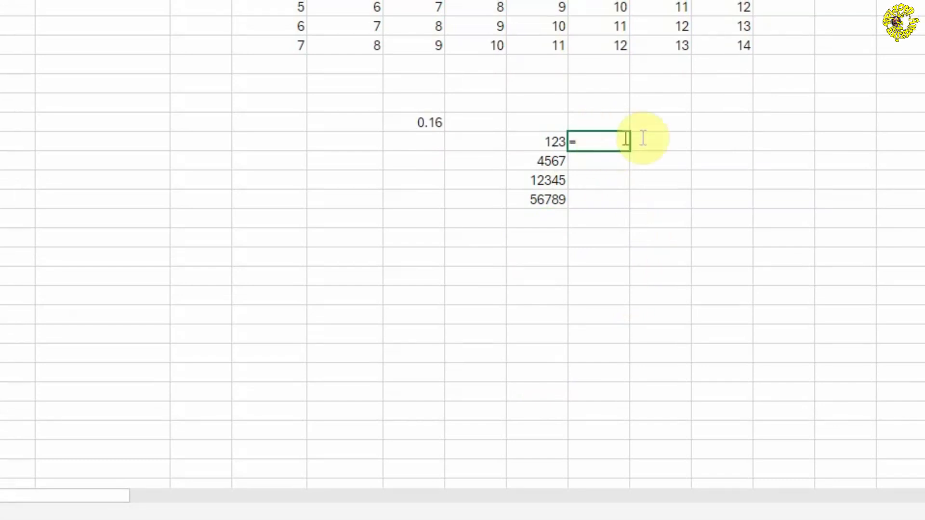
text(=)
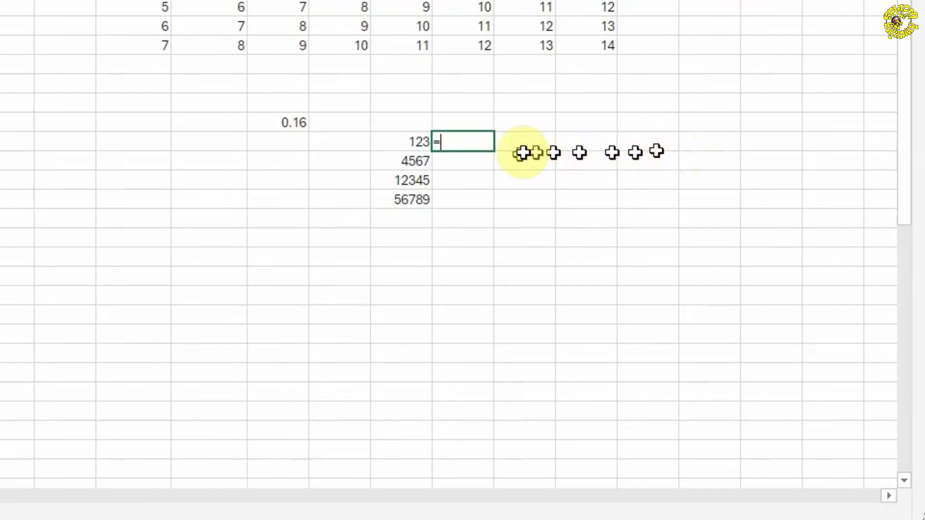
click(408, 141)
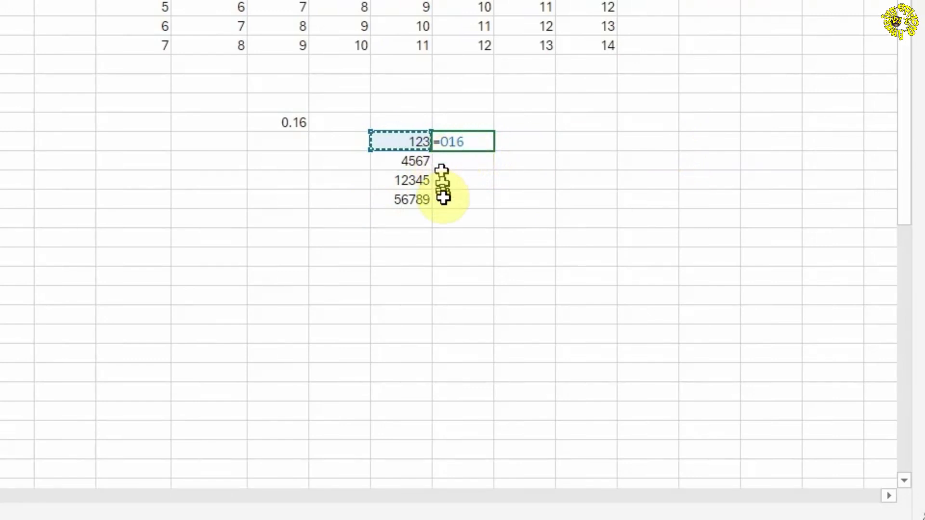
text(*)
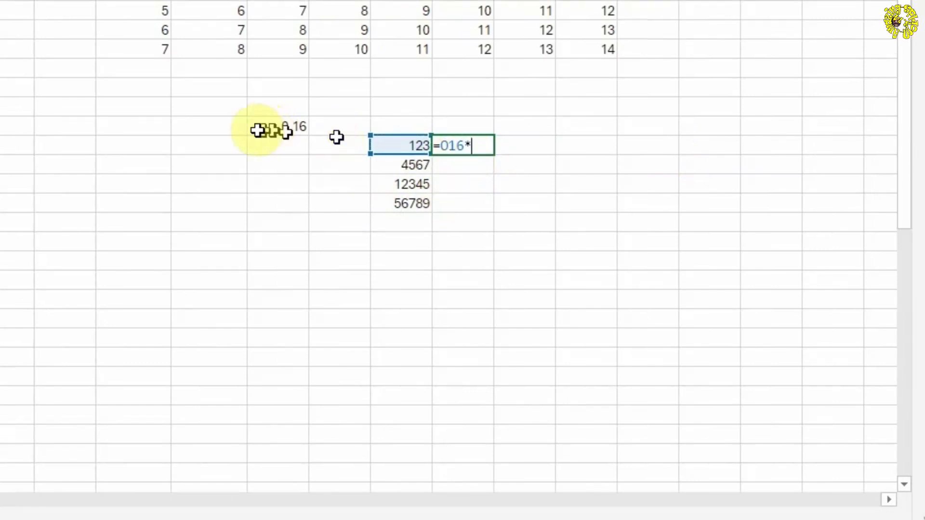
click(281, 123)
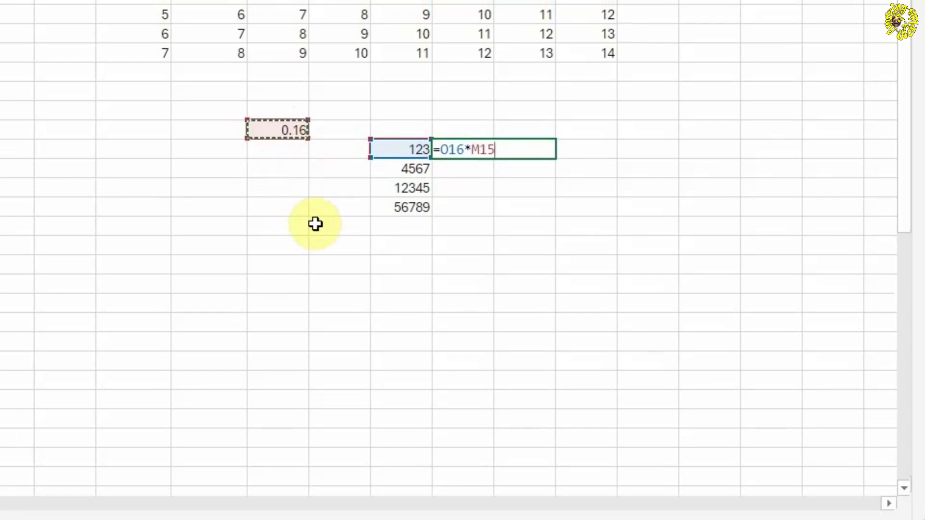
key(Return)
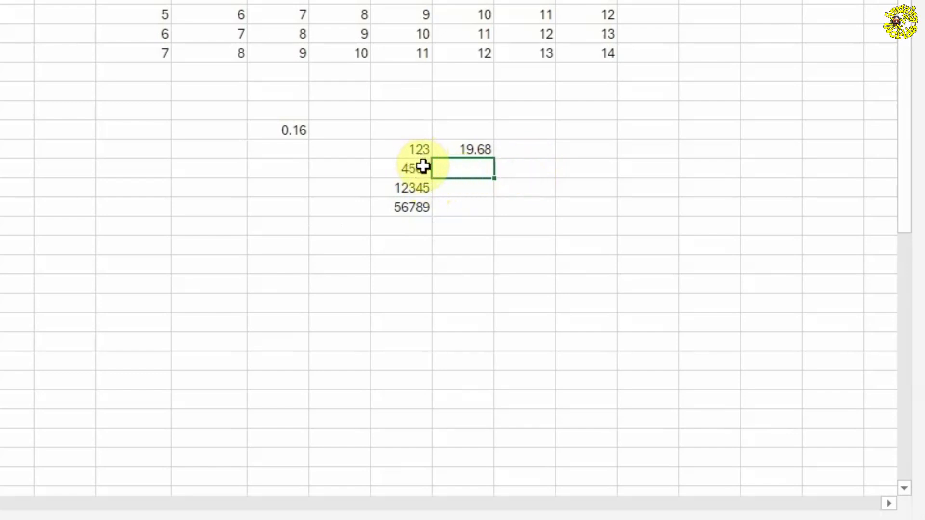
Try copying P16's formula down through P19 and undo the fill.
click(482, 153)
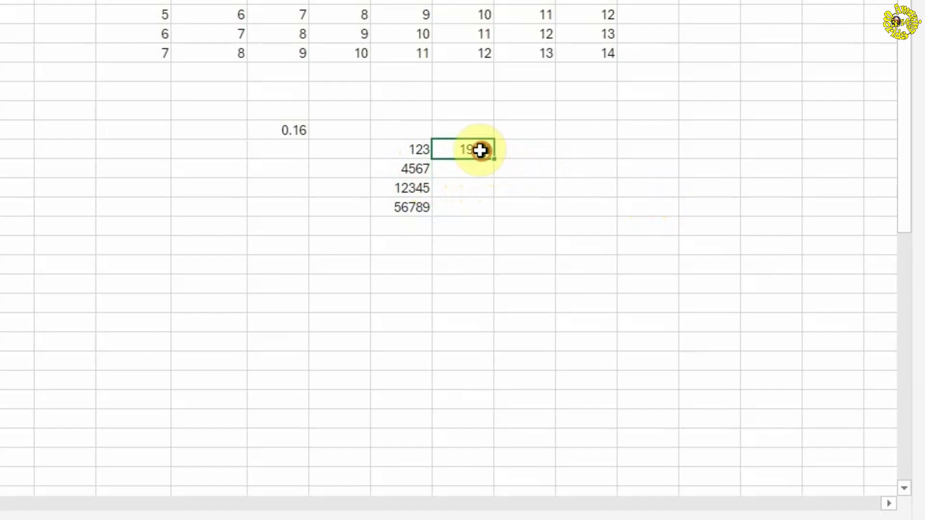
drag(494, 161, 482, 207)
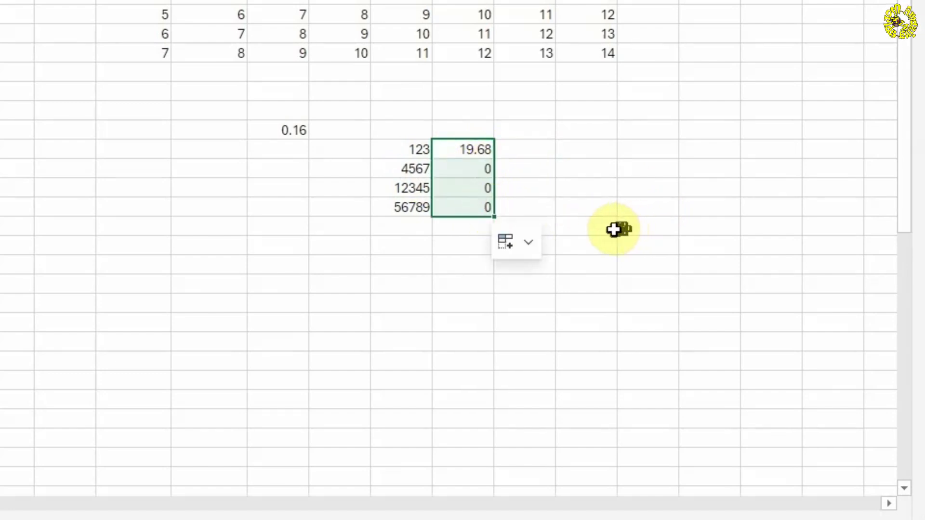
key(ctrl+z)
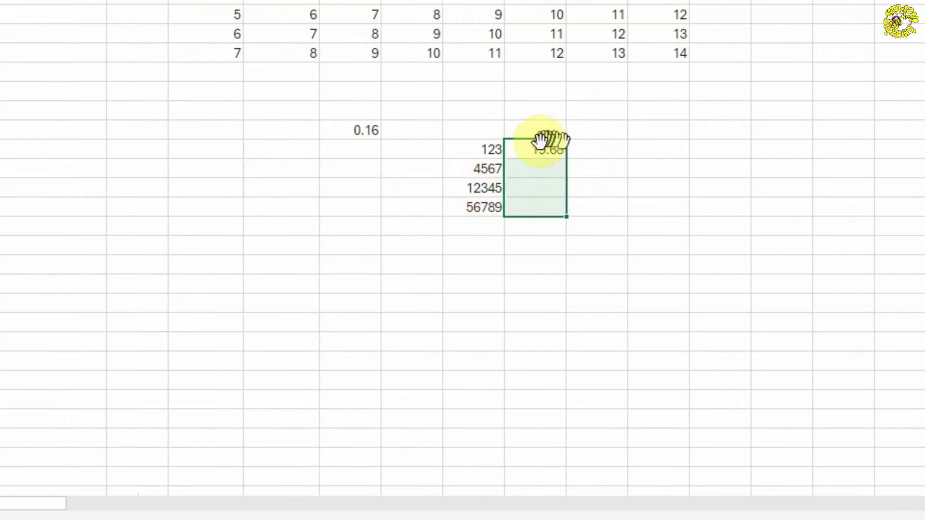
Check the references in P16's formula without changing it and copy it down through P19.
click(538, 149)
double_click(539, 149)
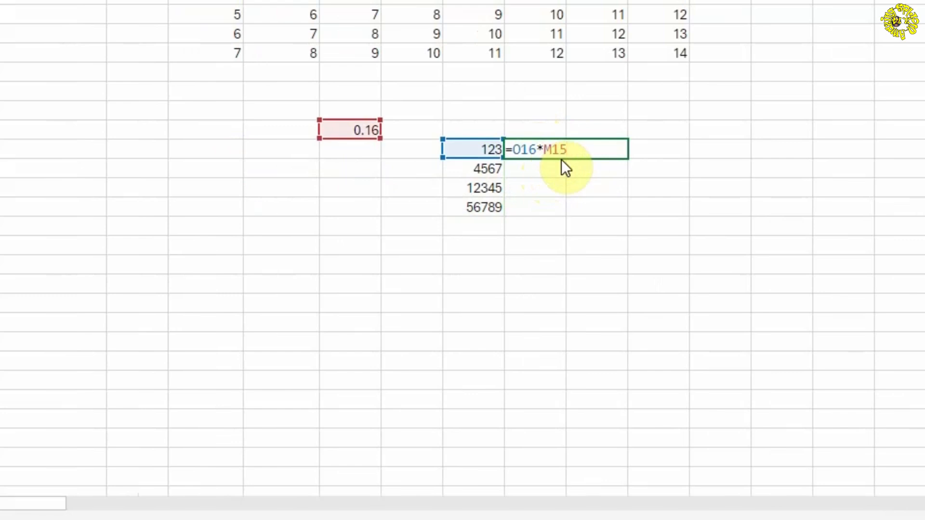
key(Escape)
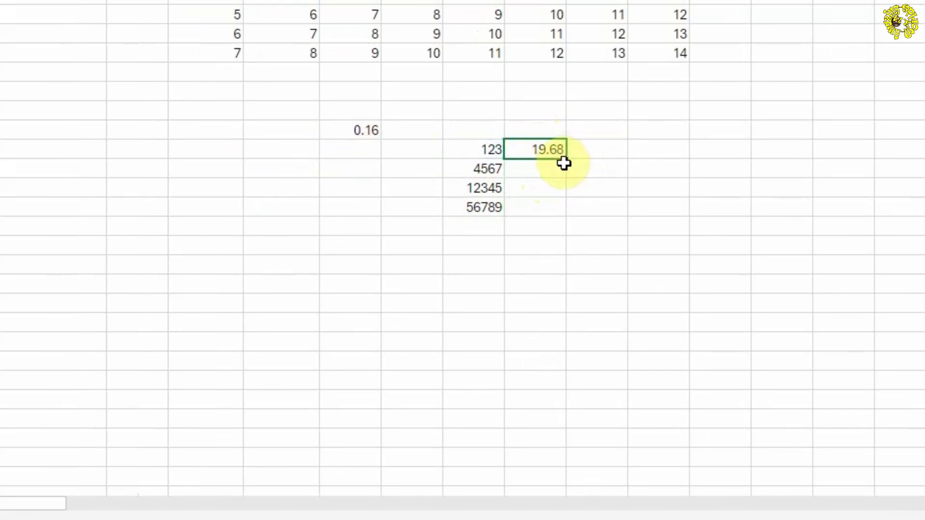
drag(566, 163, 562, 207)
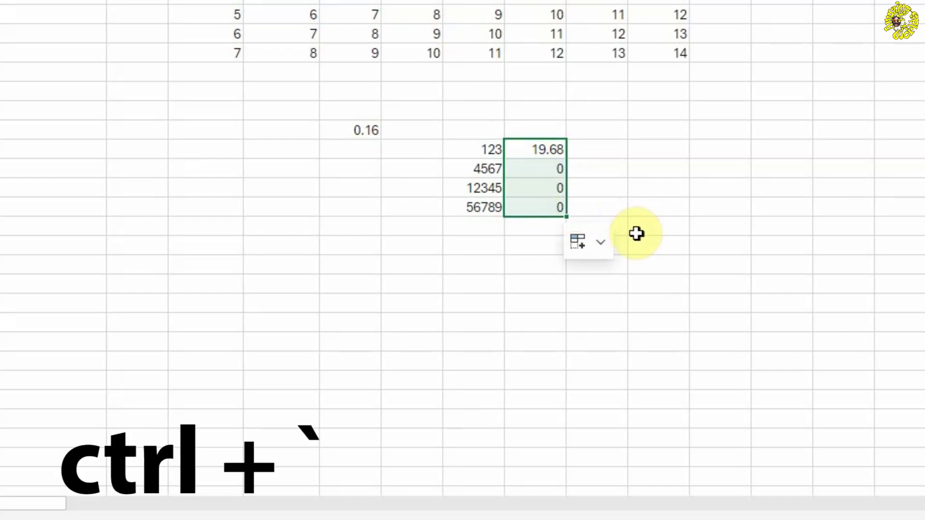
Display the sheet's formulas and widen column P so the formulas in P16:P19 fit.
key(ctrl+grave)
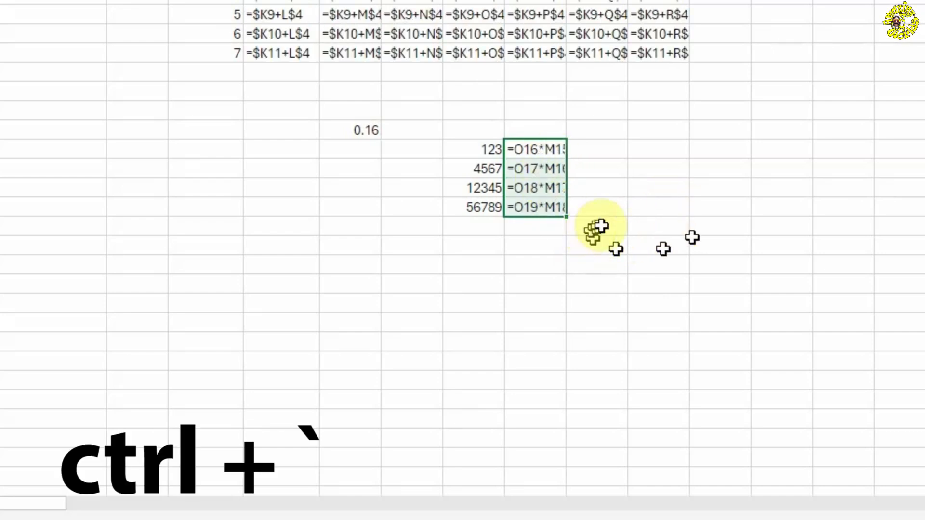
scroll(564, 145, up, 2)
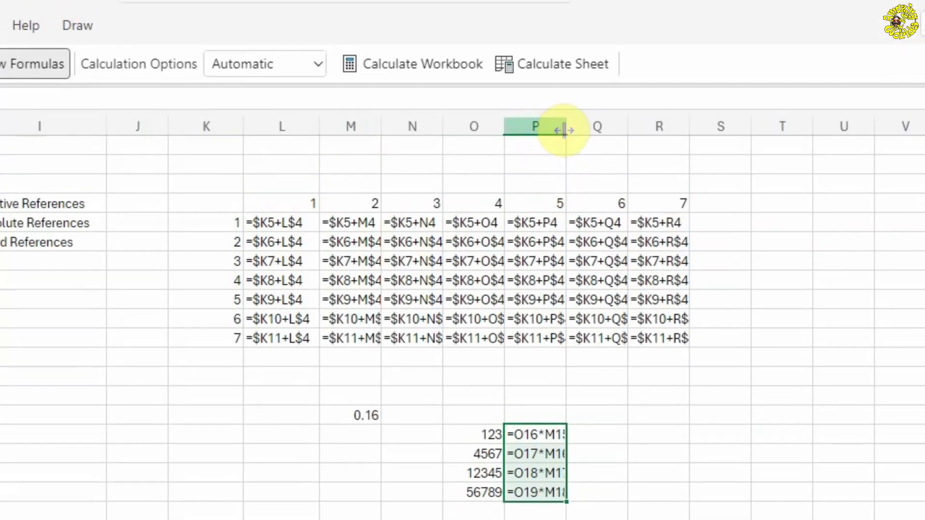
drag(566, 127, 607, 135)
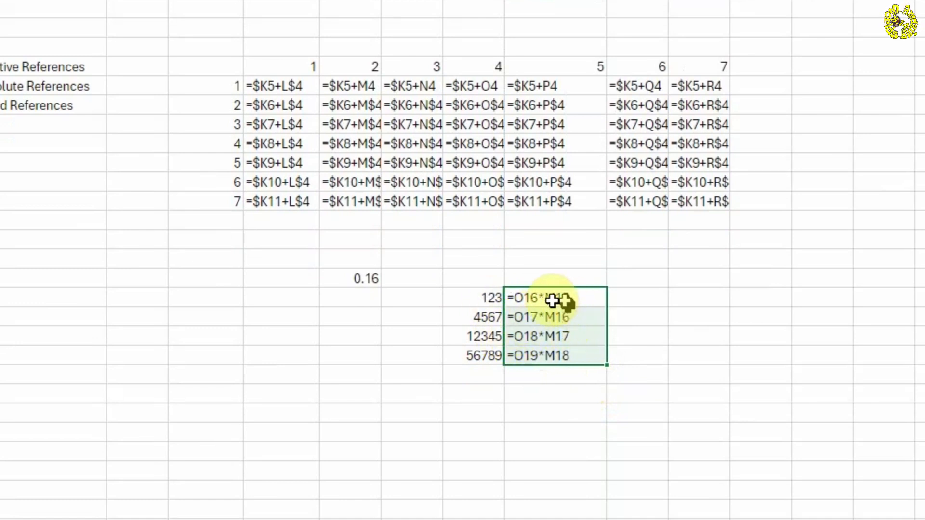
Examine which column M and O cells the copied formulas in P16:P19 refer to, and return to showing values.
click(364, 277)
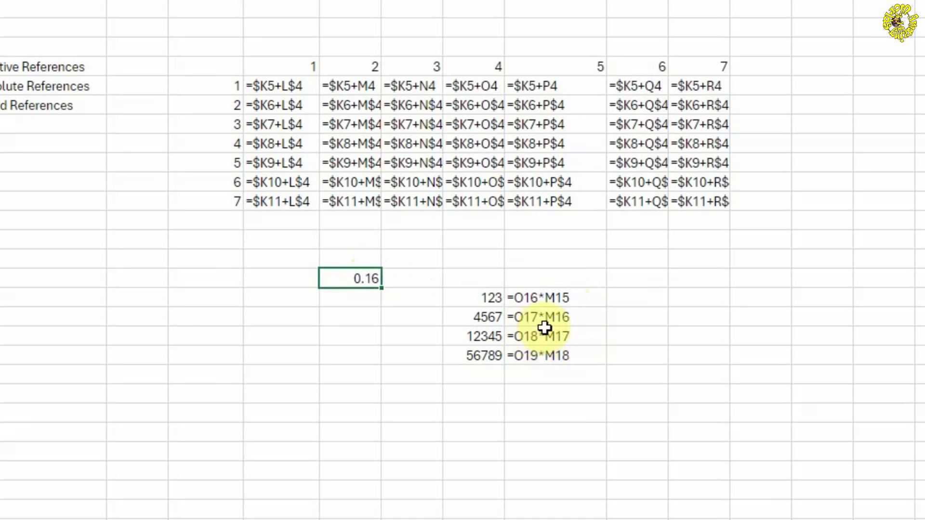
click(529, 321)
click(482, 322)
click(528, 324)
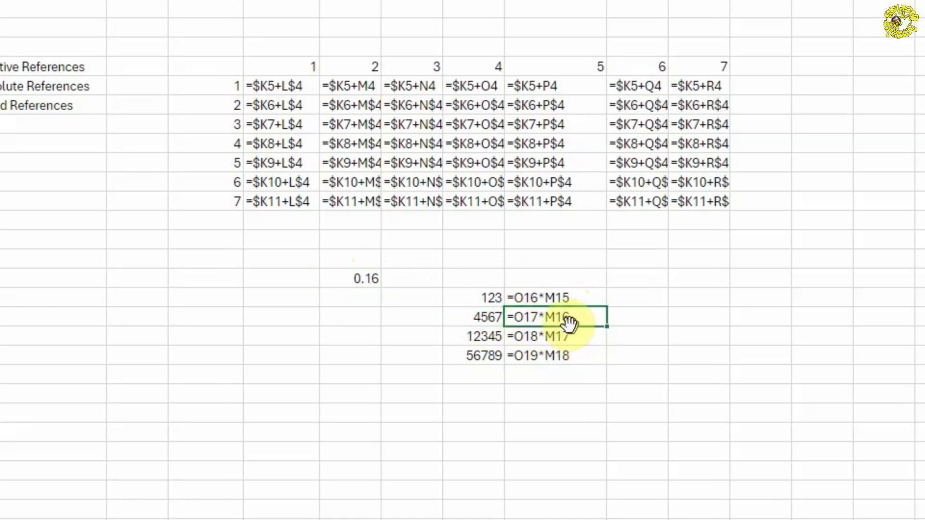
click(361, 299)
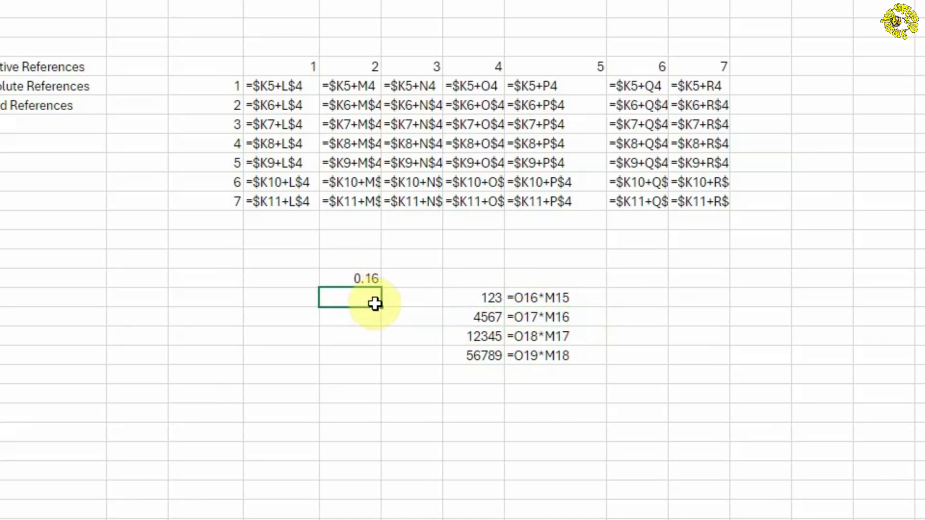
click(370, 284)
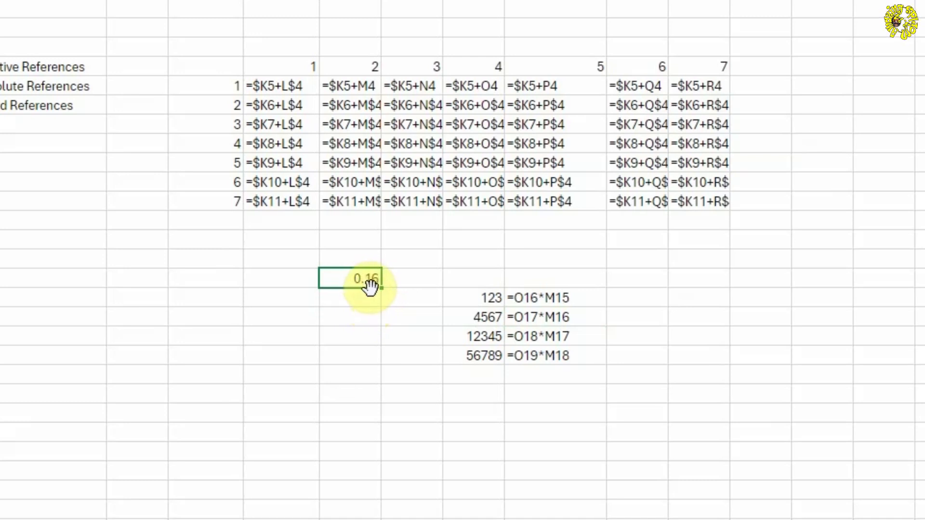
key(ctrl+grave)
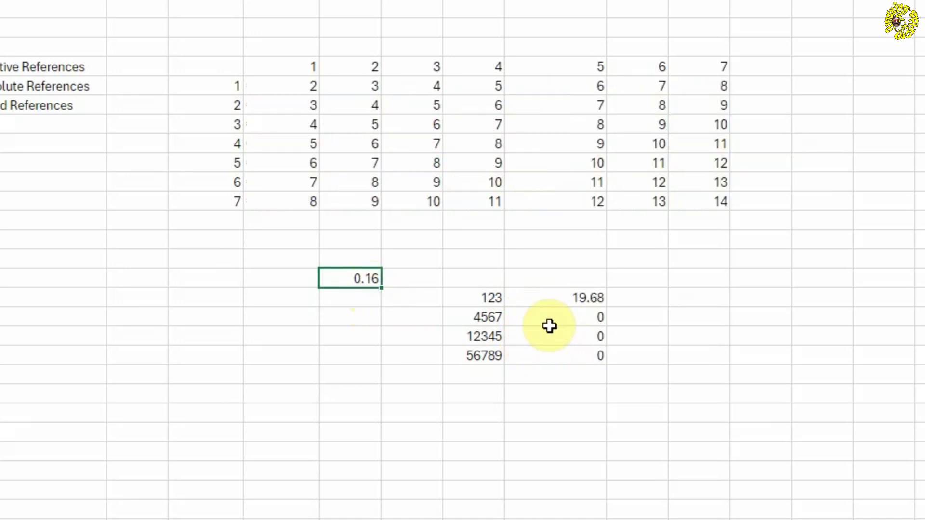
Lock the row of the M15 reference so P16 reads =O16*M$15, and copy the formula down through P19.
click(579, 302)
double_click(578, 300)
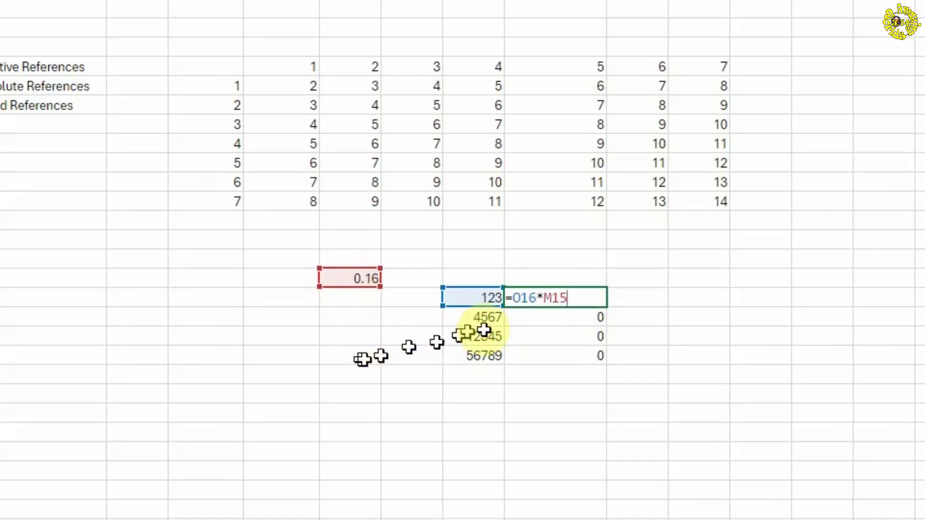
mouse_move(554, 303)
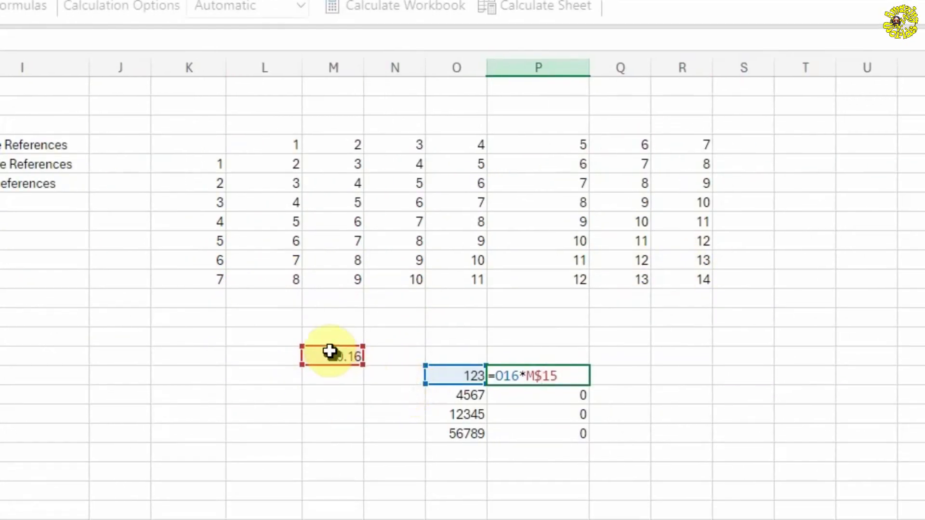
key(Return)
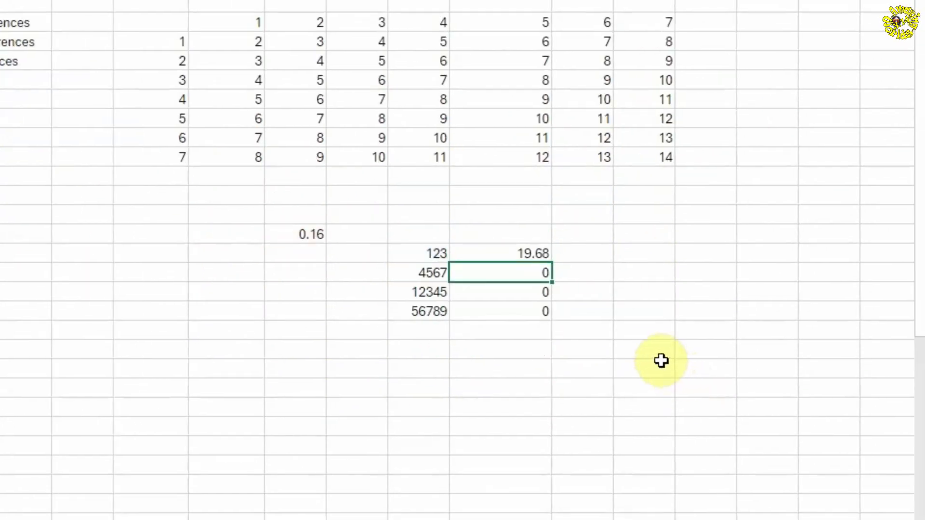
click(516, 257)
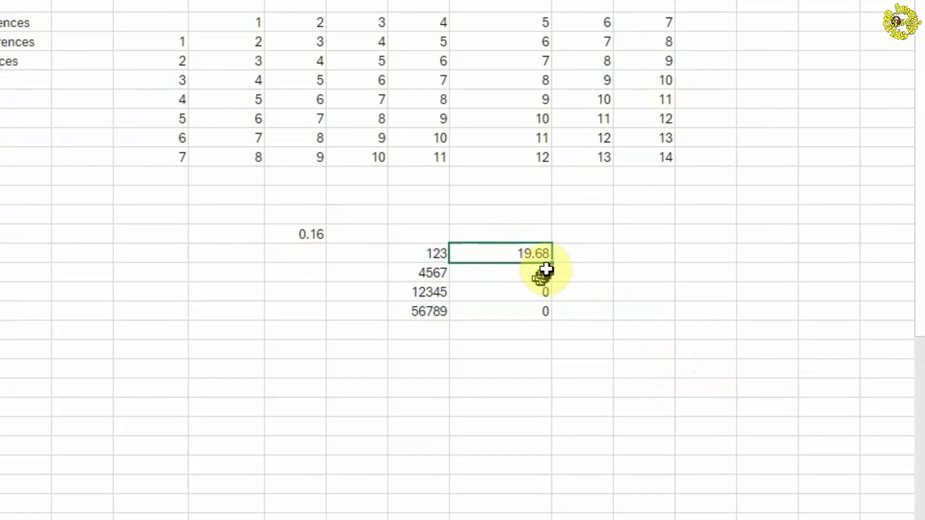
drag(550, 262, 551, 311)
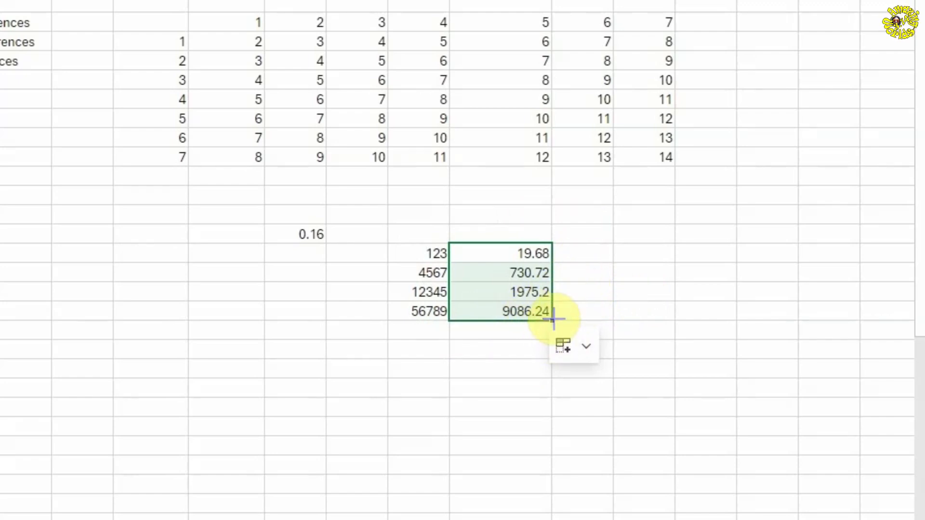
Try filling P16:P19 across through column R and remove the copied formulas from Q16:R19.
drag(552, 320, 623, 328)
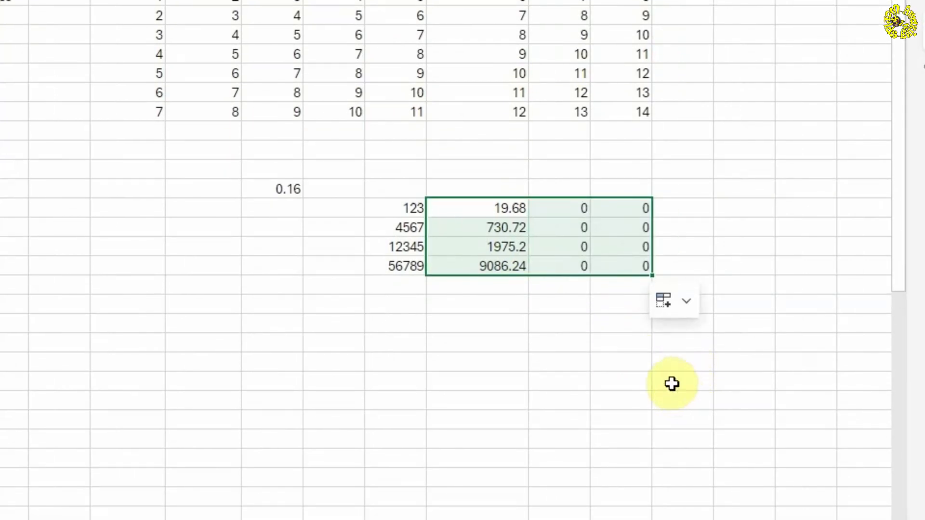
key(Delete)
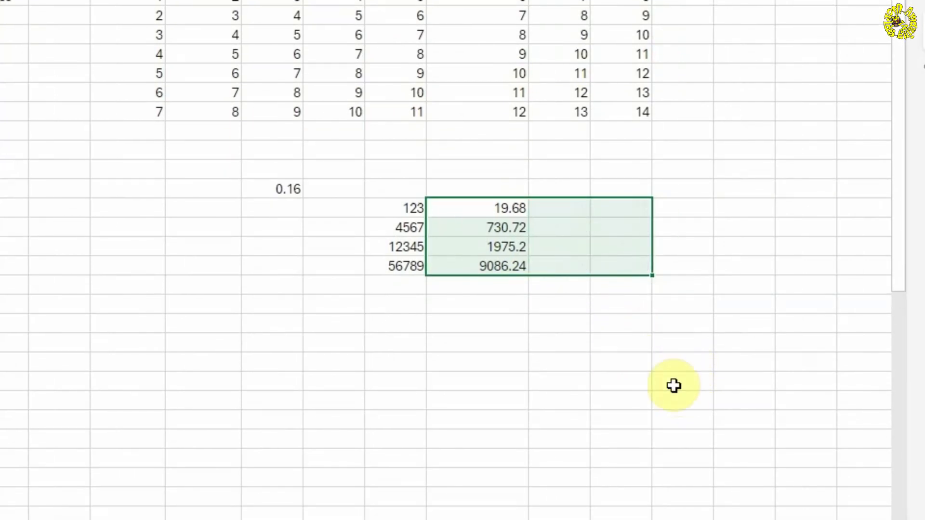
Make the M15 reference in P16 fully absolute so the formula becomes =O16*$M$15.
click(507, 210)
double_click(505, 208)
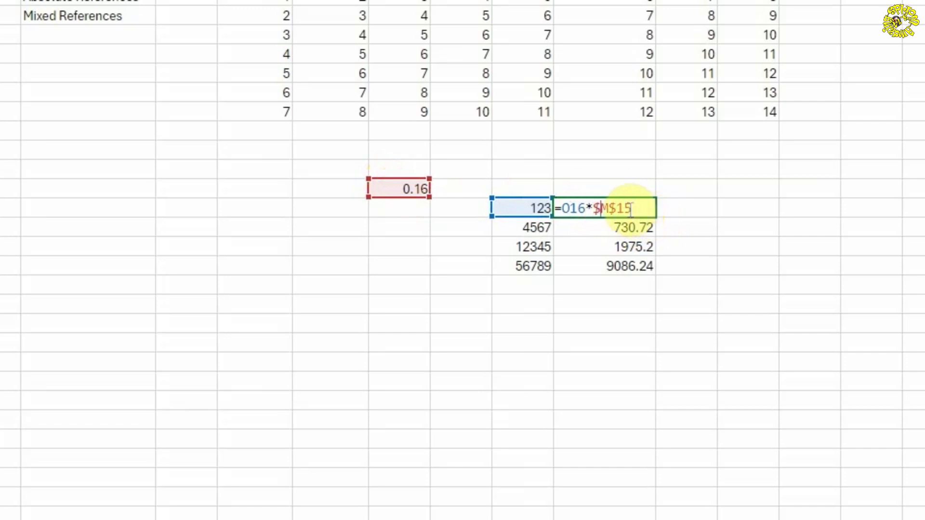
click(600, 208)
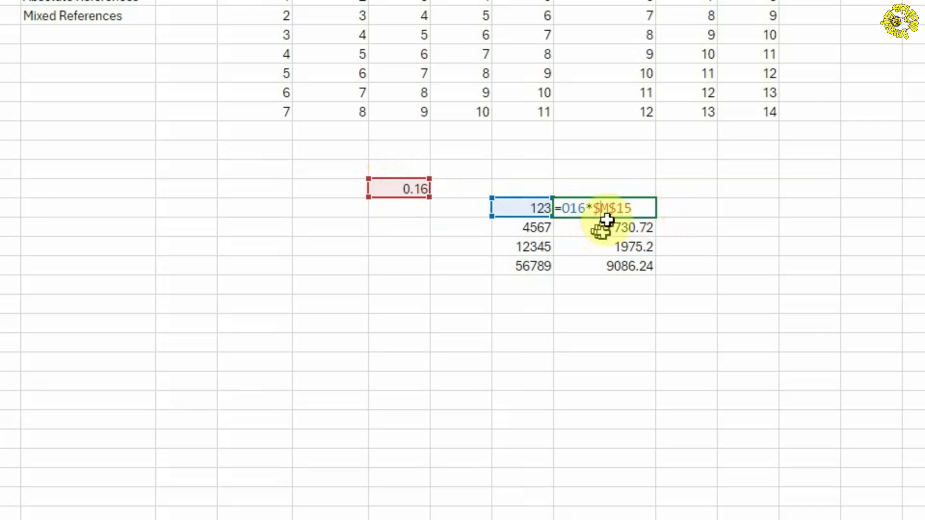
key(Return)
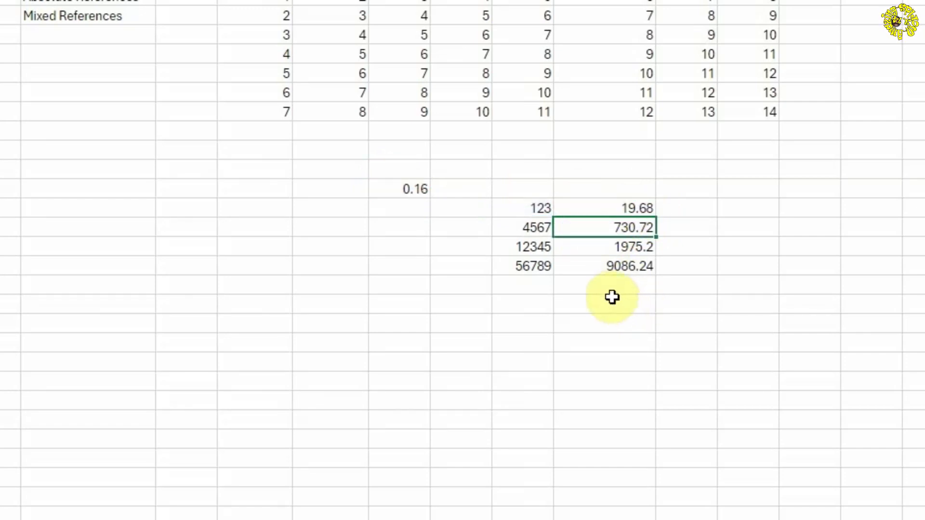
Copy P16's absolute-reference formula down through P19 and check it with the sheet's formulas briefly displayed.
click(604, 209)
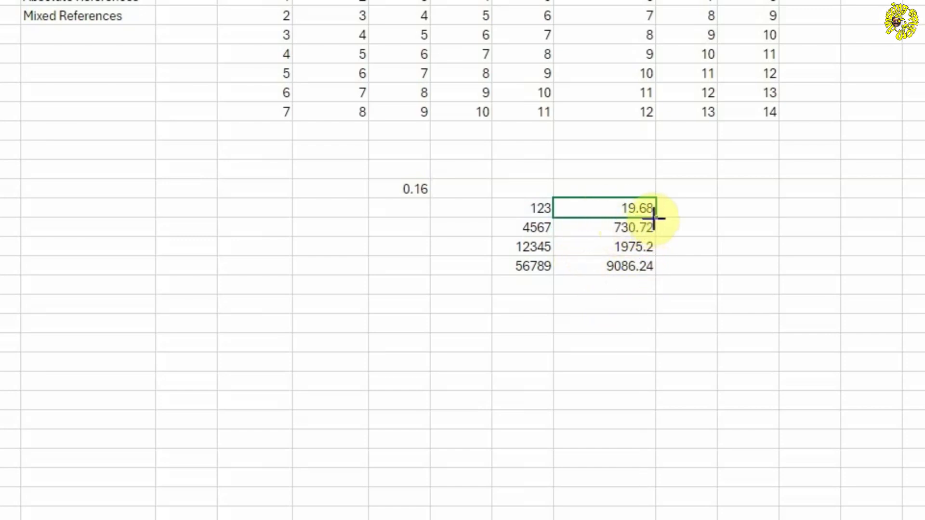
drag(654, 218, 654, 266)
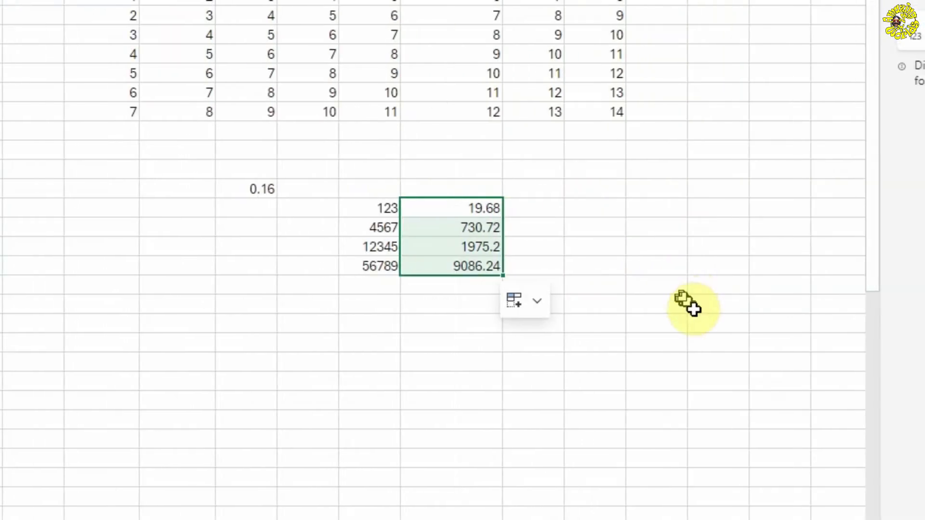
key(ctrl+grave)
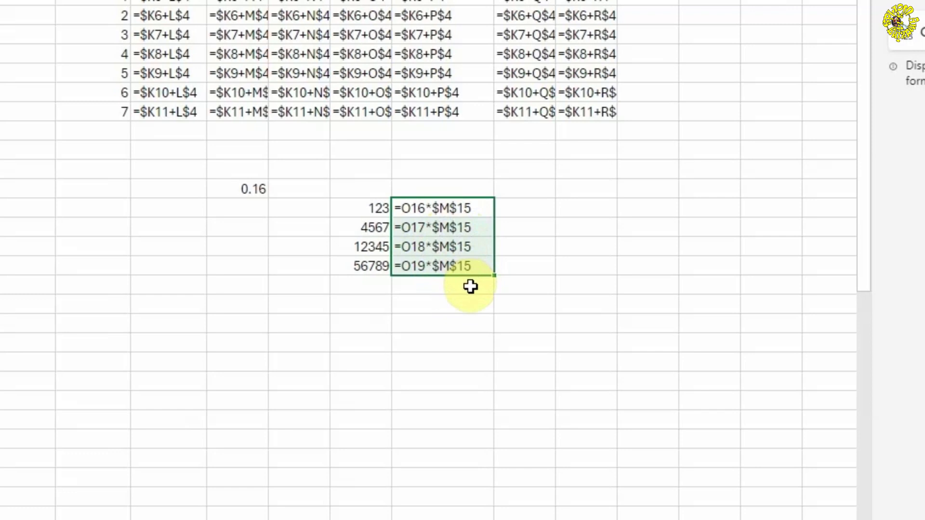
key(ctrl+grave)
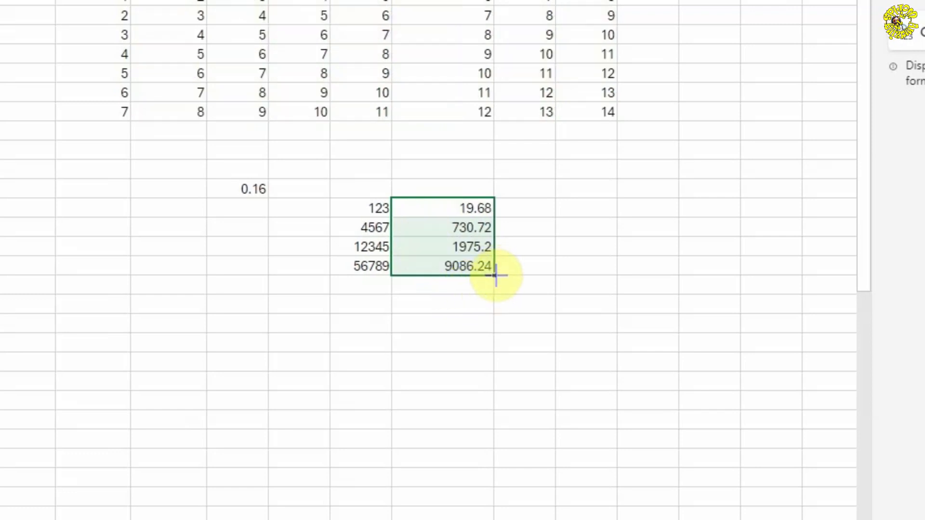
Fill the formulas in P16:P19 across through column R.
drag(501, 276, 563, 284)
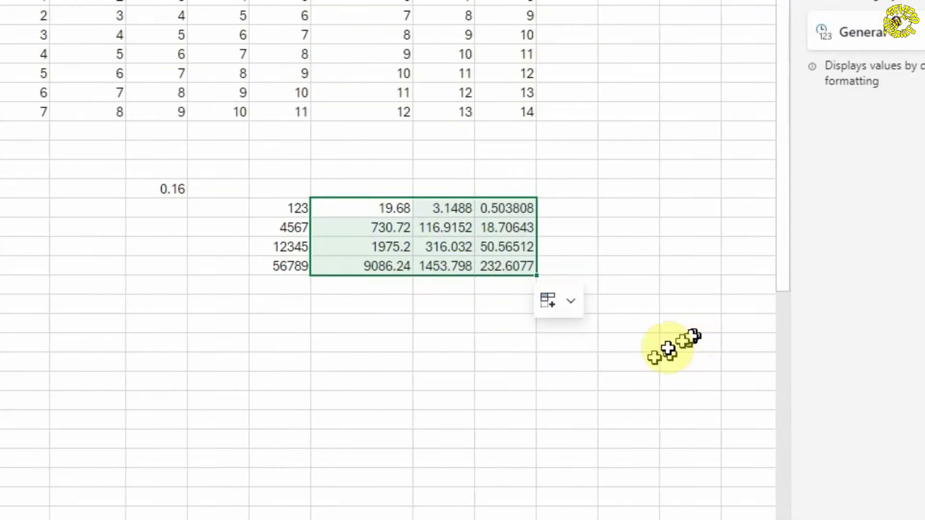
click(586, 209)
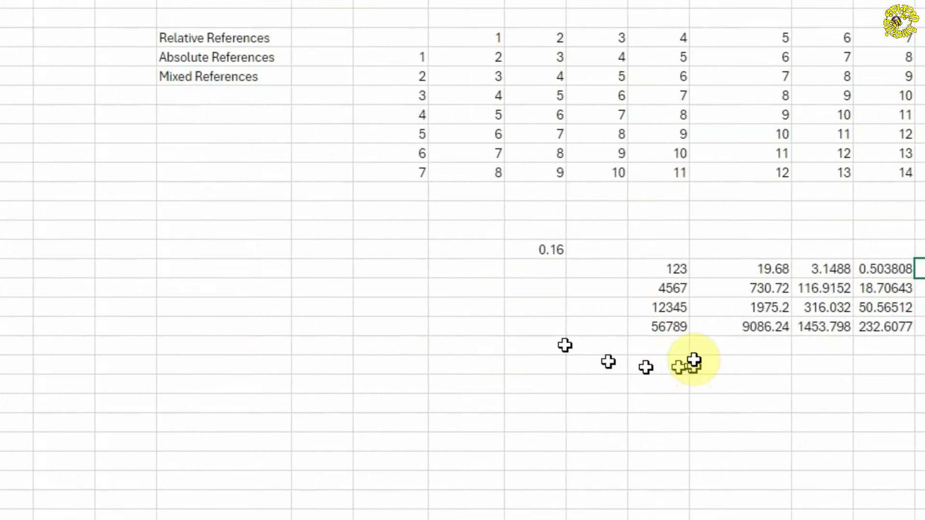
Inspect the value in O16 and open P16's formula for editing.
double_click(661, 268)
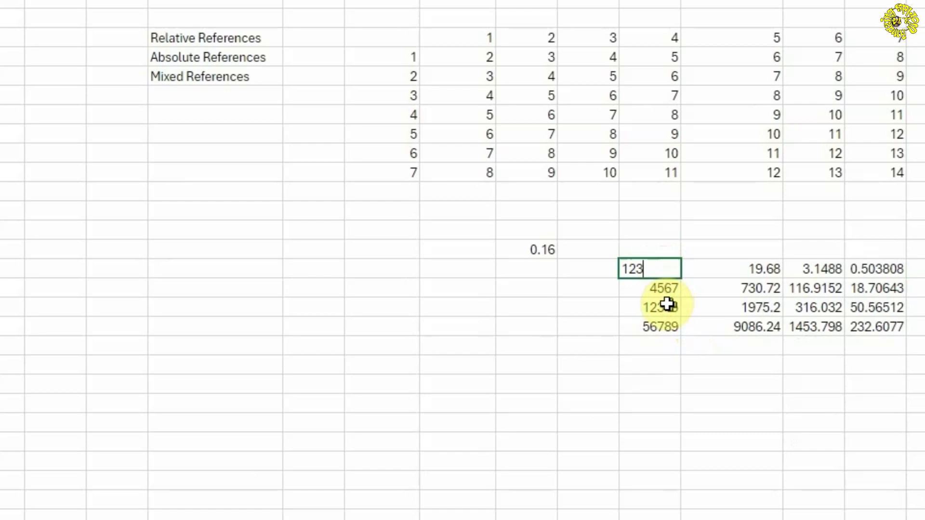
double_click(749, 268)
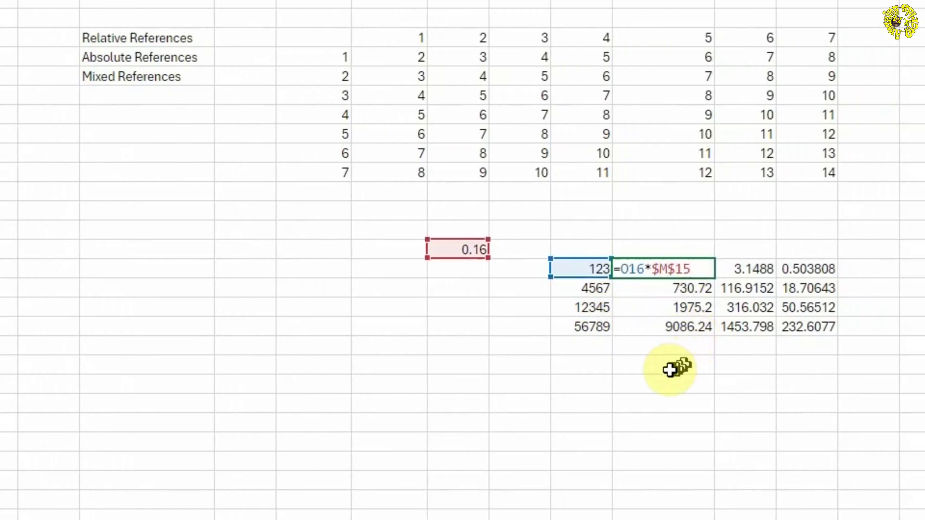